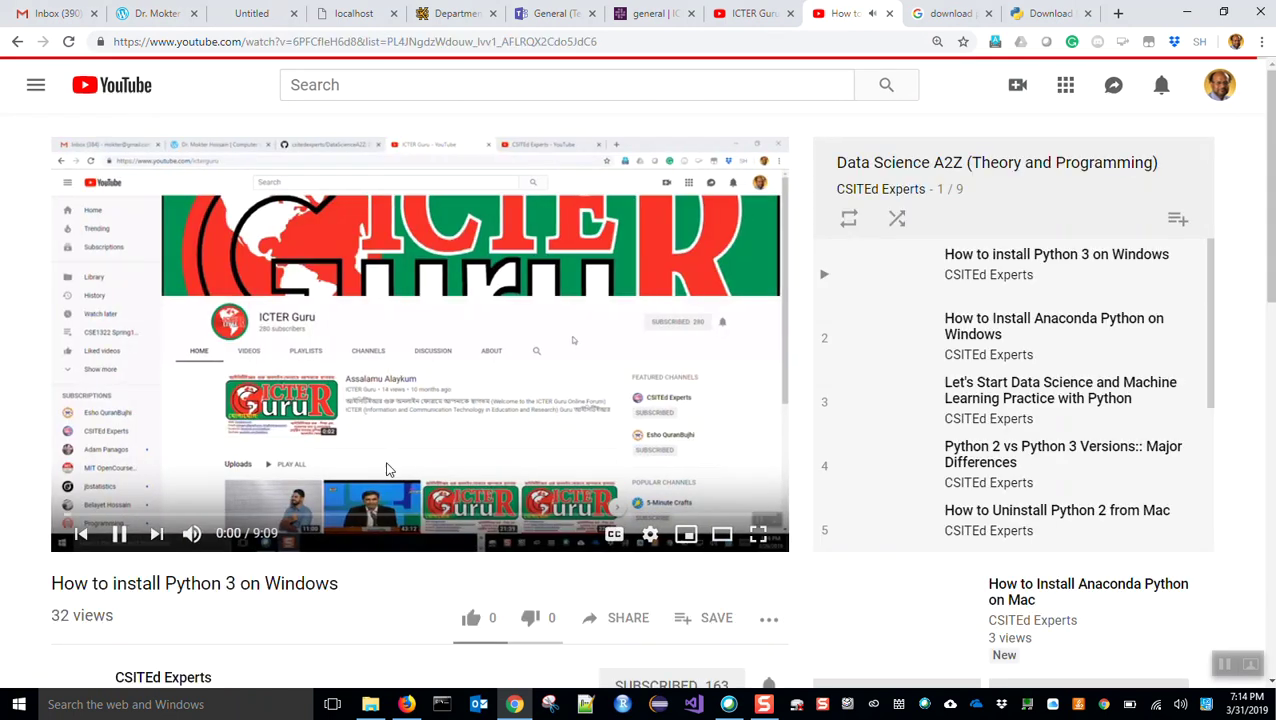
# - Pause the Python installation video and open the Python.org downloads page from the "download python" search results
pyautogui.click(388, 470)
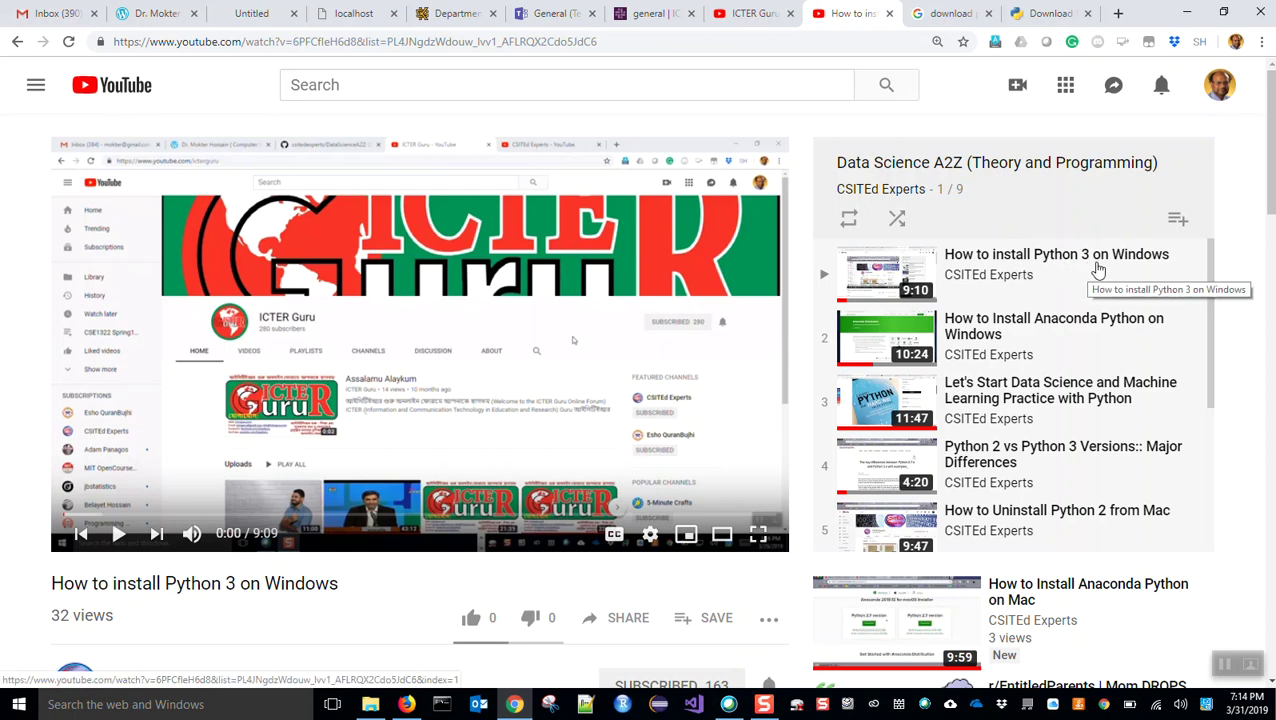
pyautogui.click(942, 21)
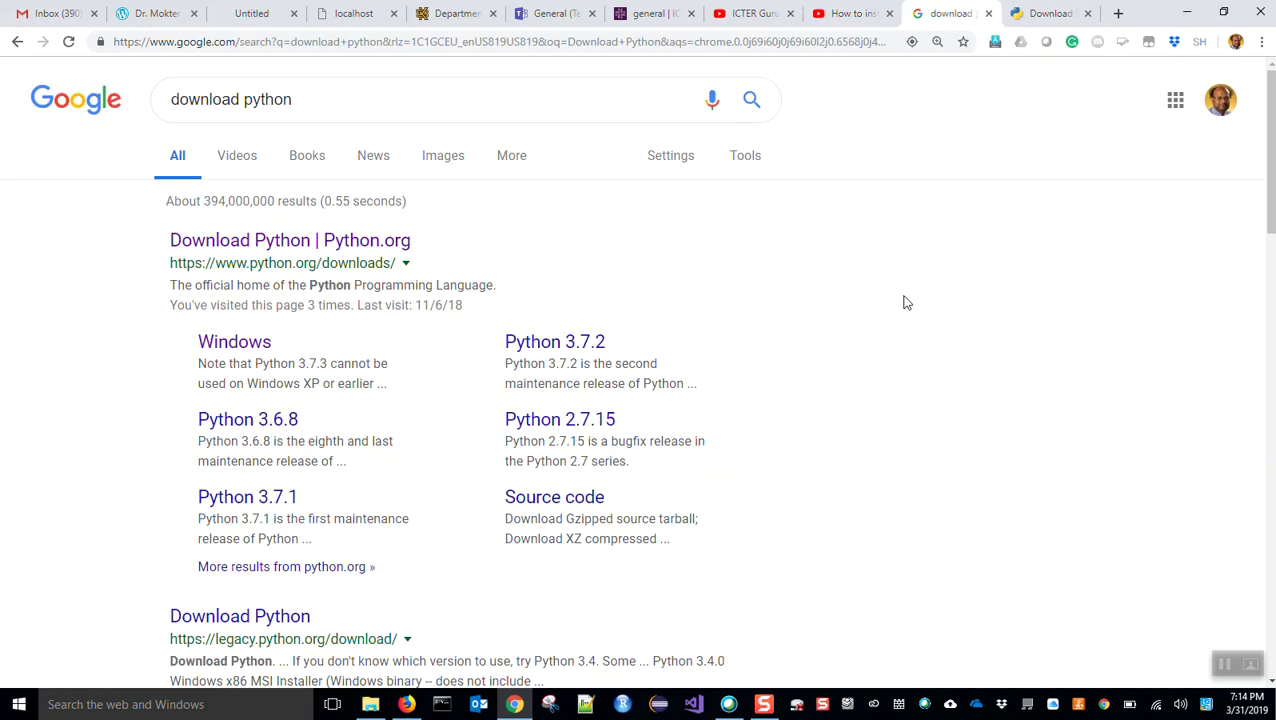
pyautogui.click(359, 104)
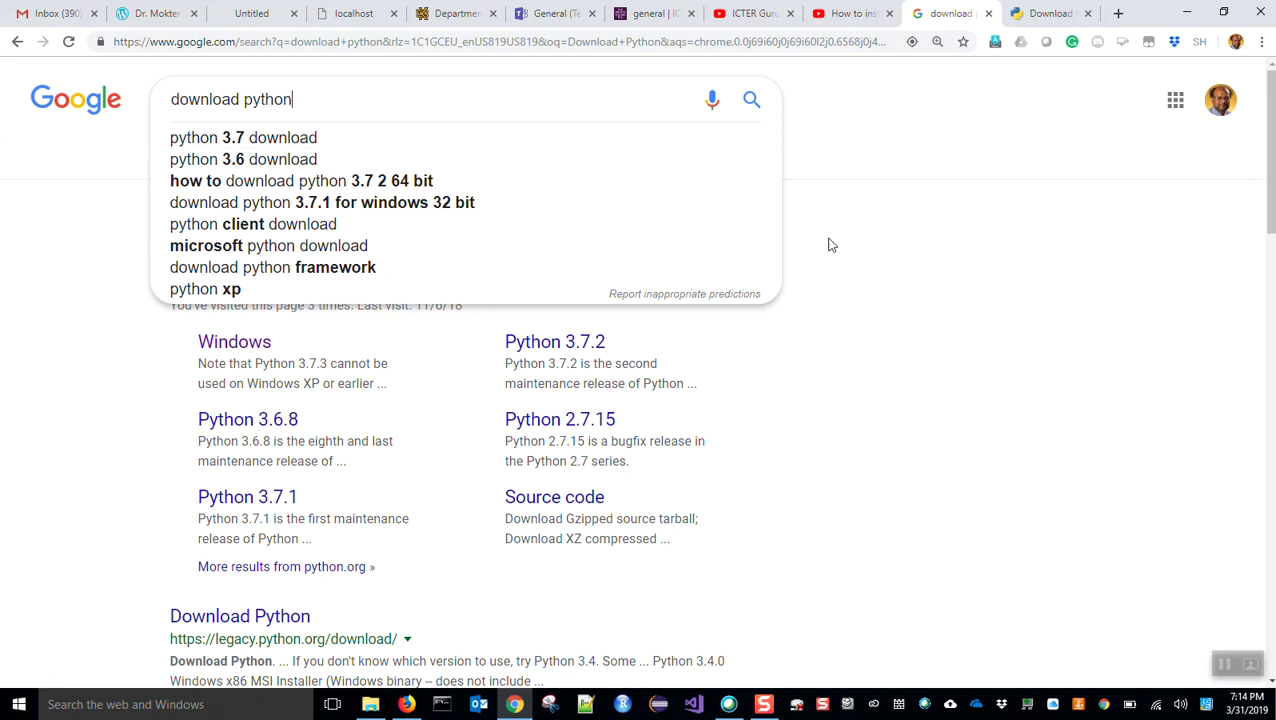
pyautogui.click(937, 288)
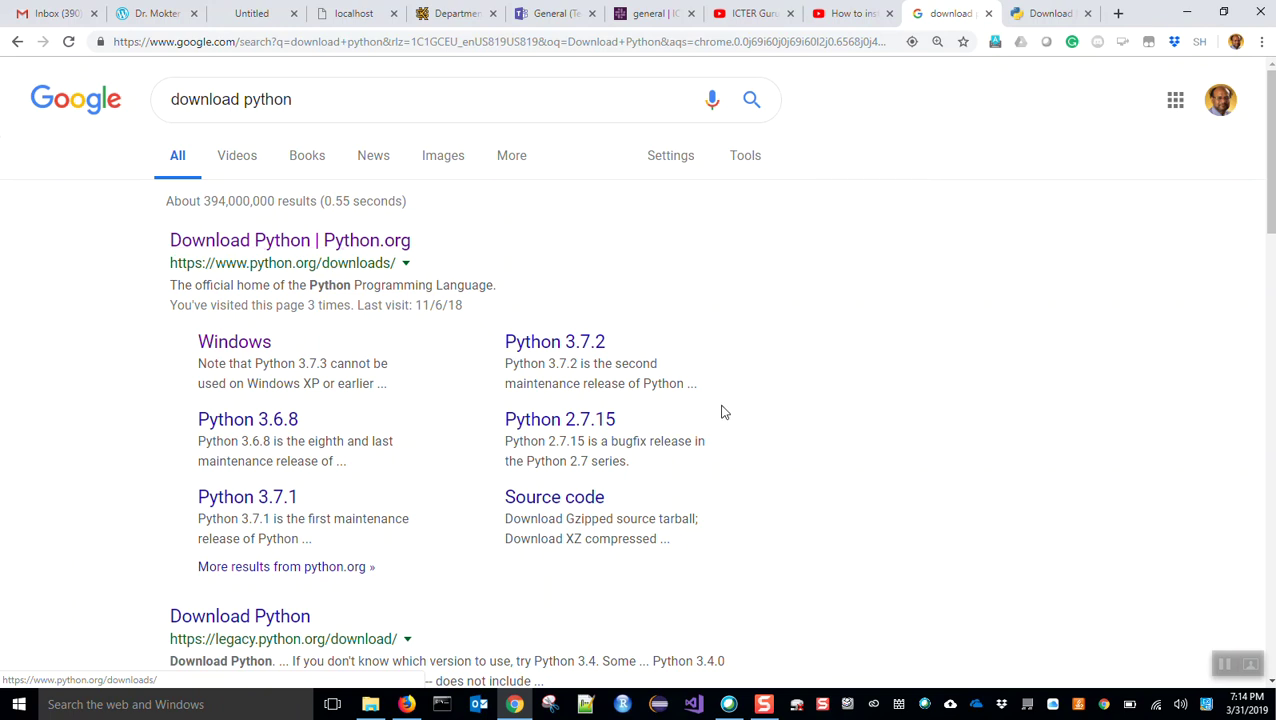
pyautogui.scroll(-2, 869, 396)
pyautogui.scroll(2, 869, 397)
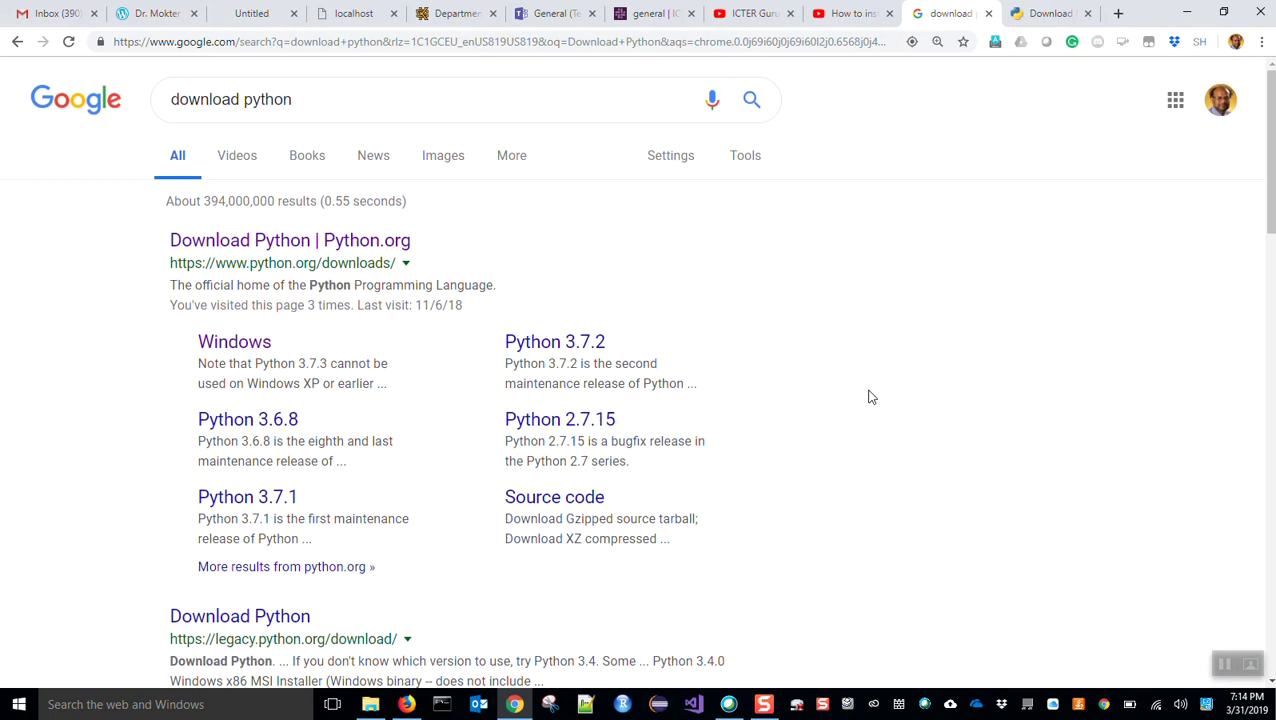
pyautogui.click(287, 248)
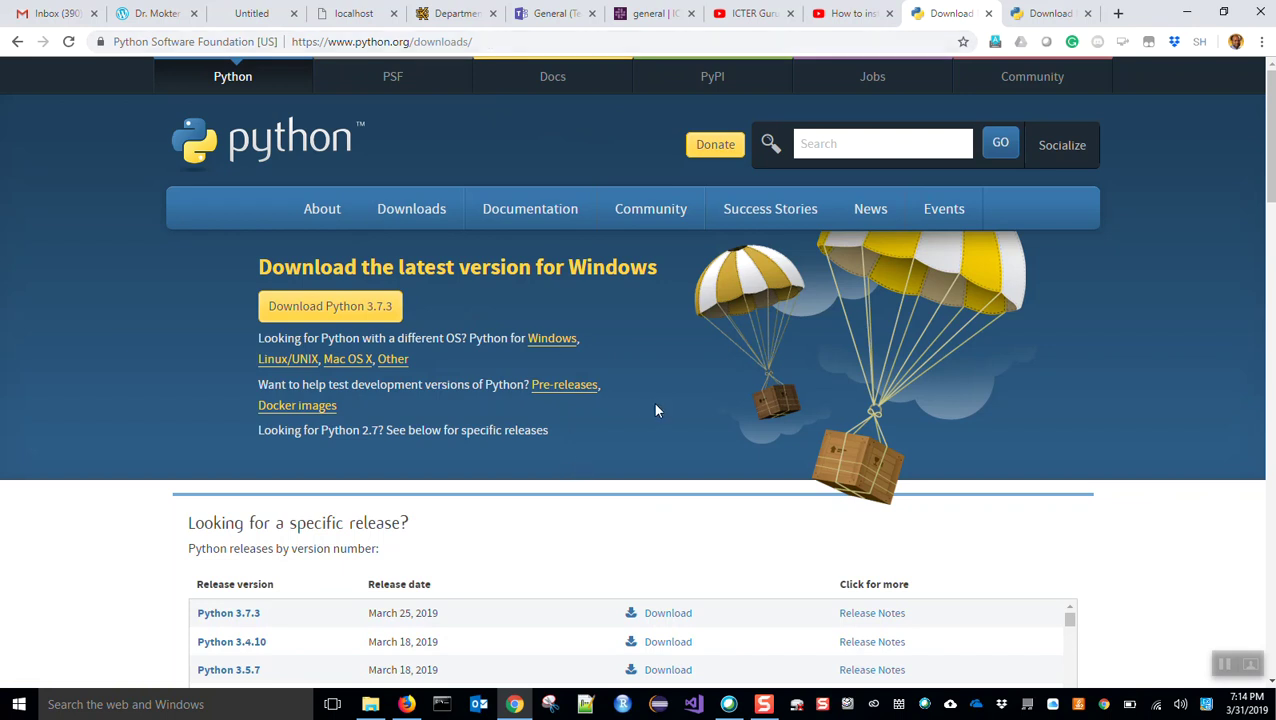
# - Examine the Python downloads page, including the list of specific releases by version number
pyautogui.scroll(-1, 652, 412)
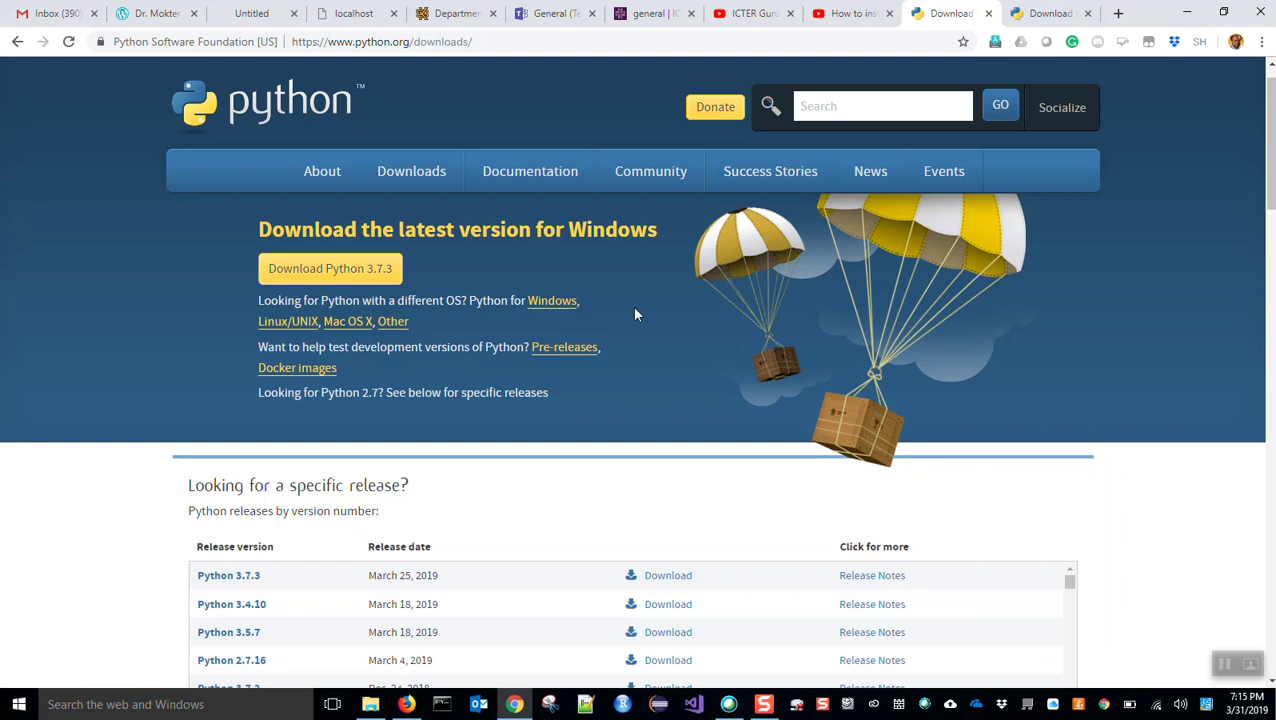
pyautogui.scroll(-2, 634, 314)
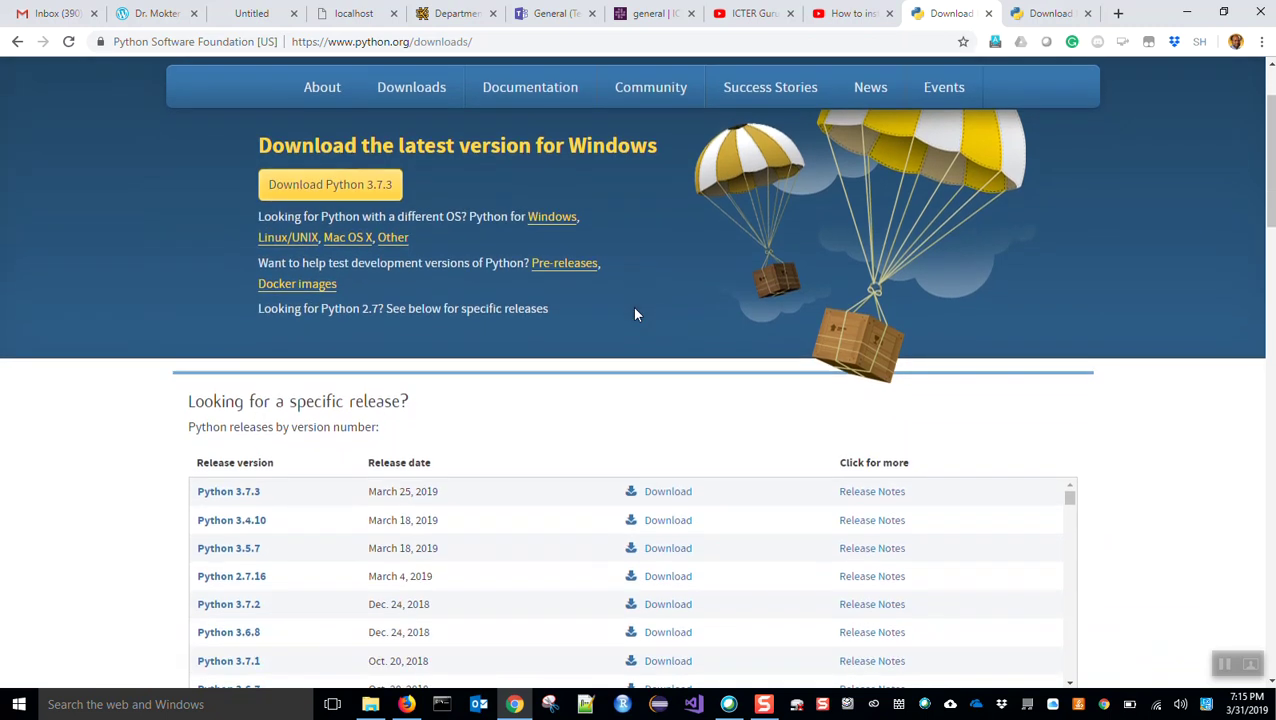
pyautogui.scroll(-3, 634, 314)
pyautogui.scroll(3, 634, 314)
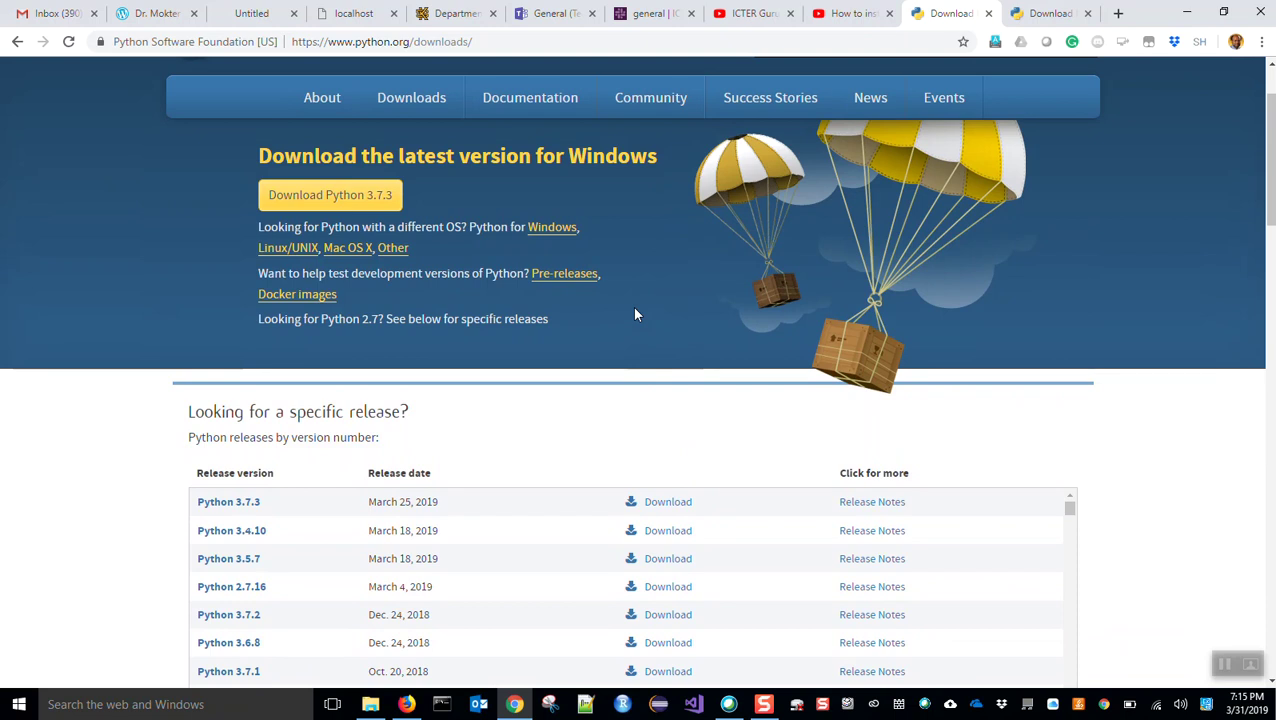
pyautogui.scroll(1, 533, 437)
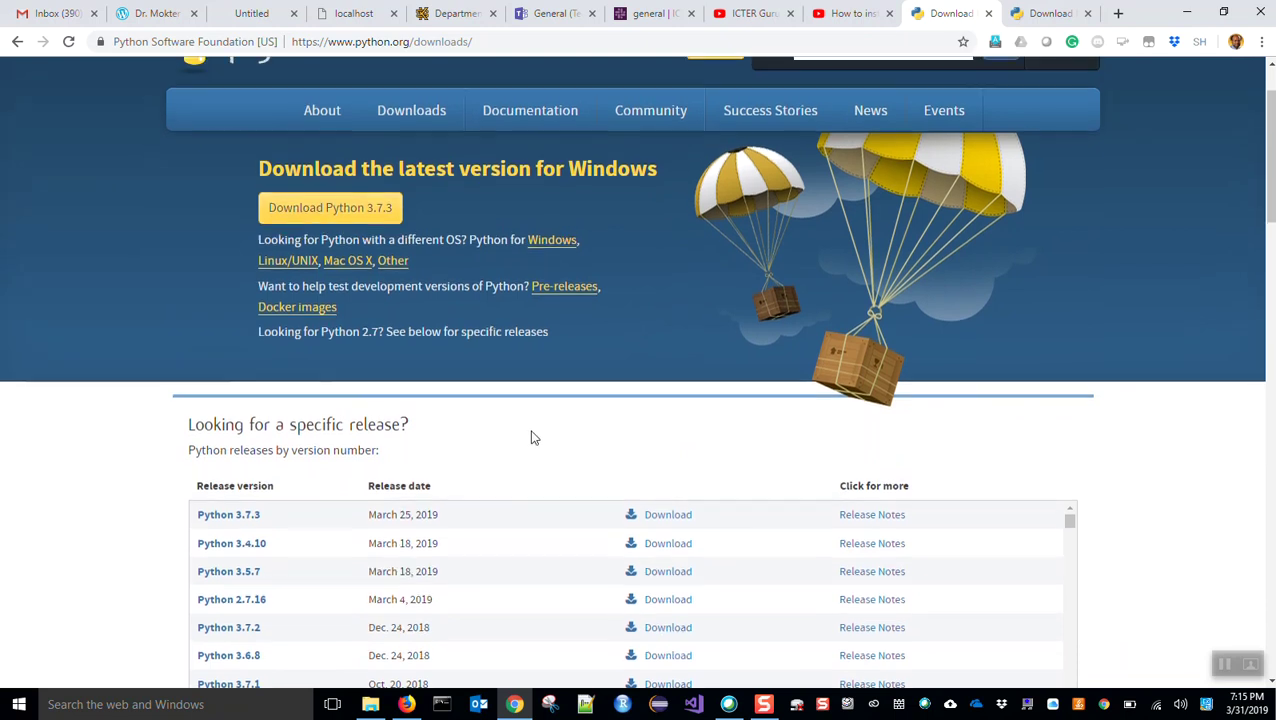
pyautogui.scroll(1, 533, 437)
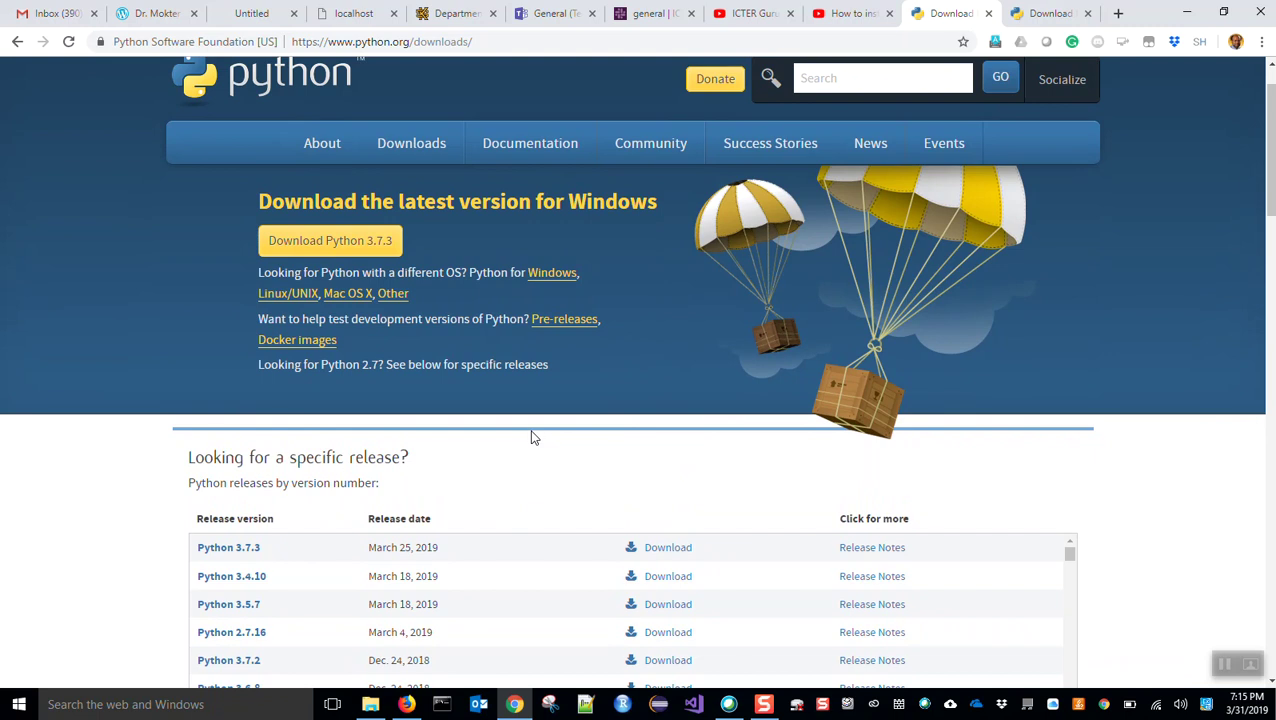
pyautogui.scroll(-1, 533, 437)
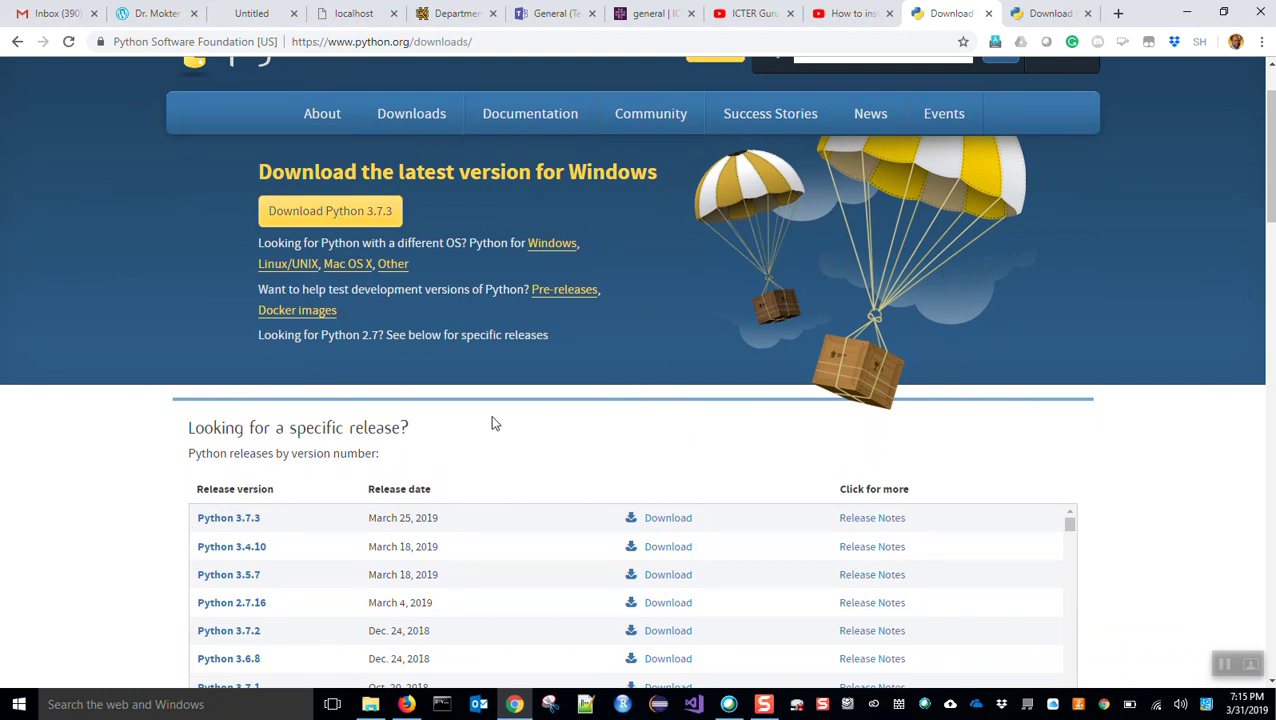
pyautogui.scroll(-1, 492, 423)
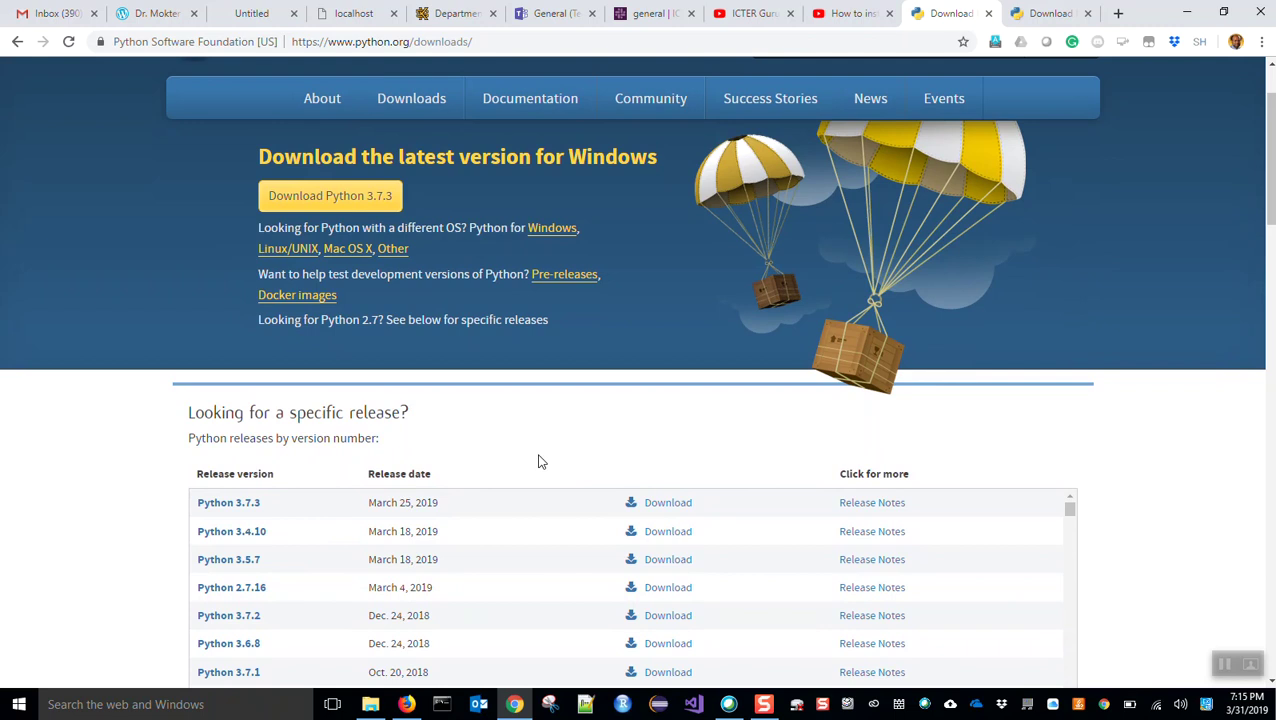
pyautogui.scroll(1, 538, 461)
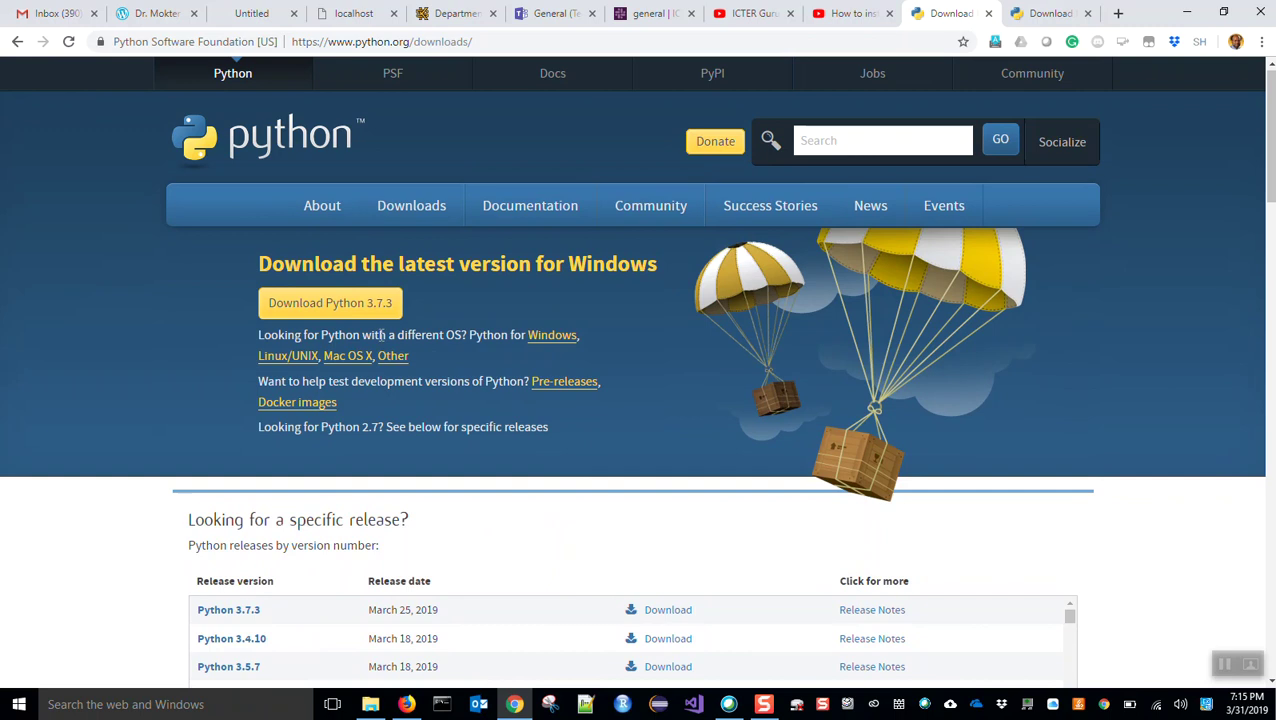
# - Download the Python 3.7.3 installer for Windows and show the downloaded file in its folder
pyautogui.moveTo(419, 205)
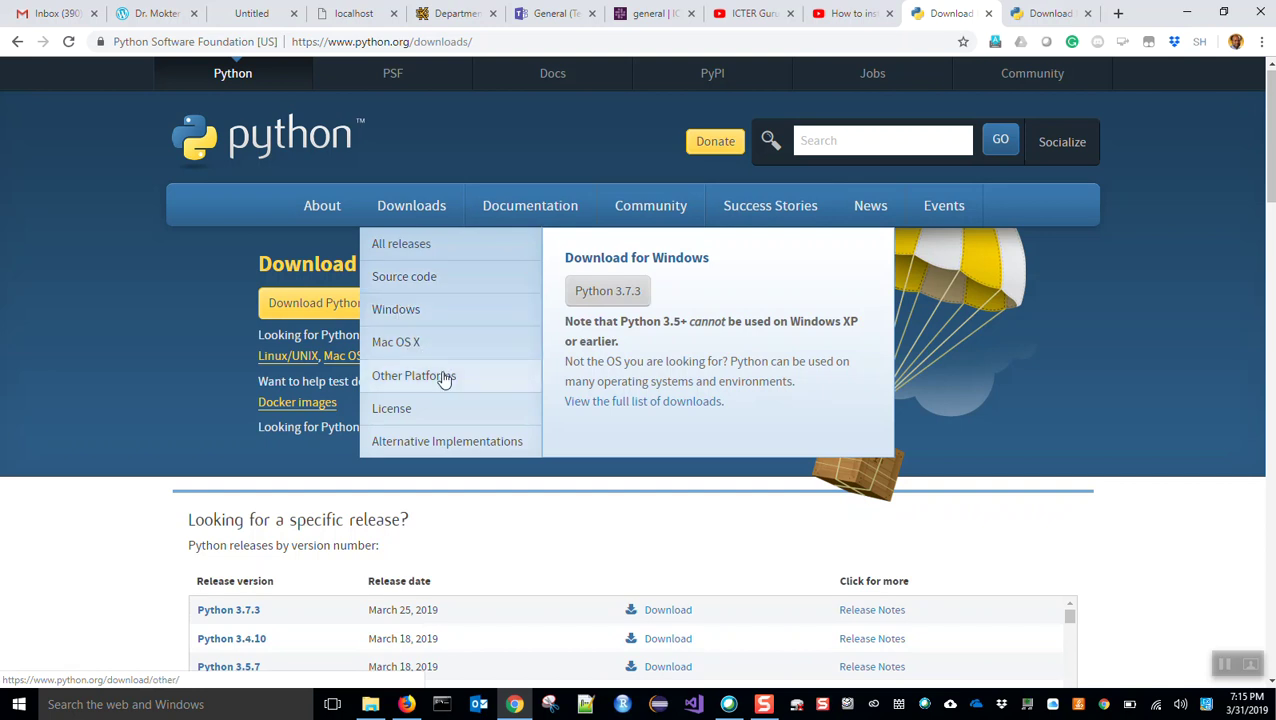
pyautogui.click(624, 294)
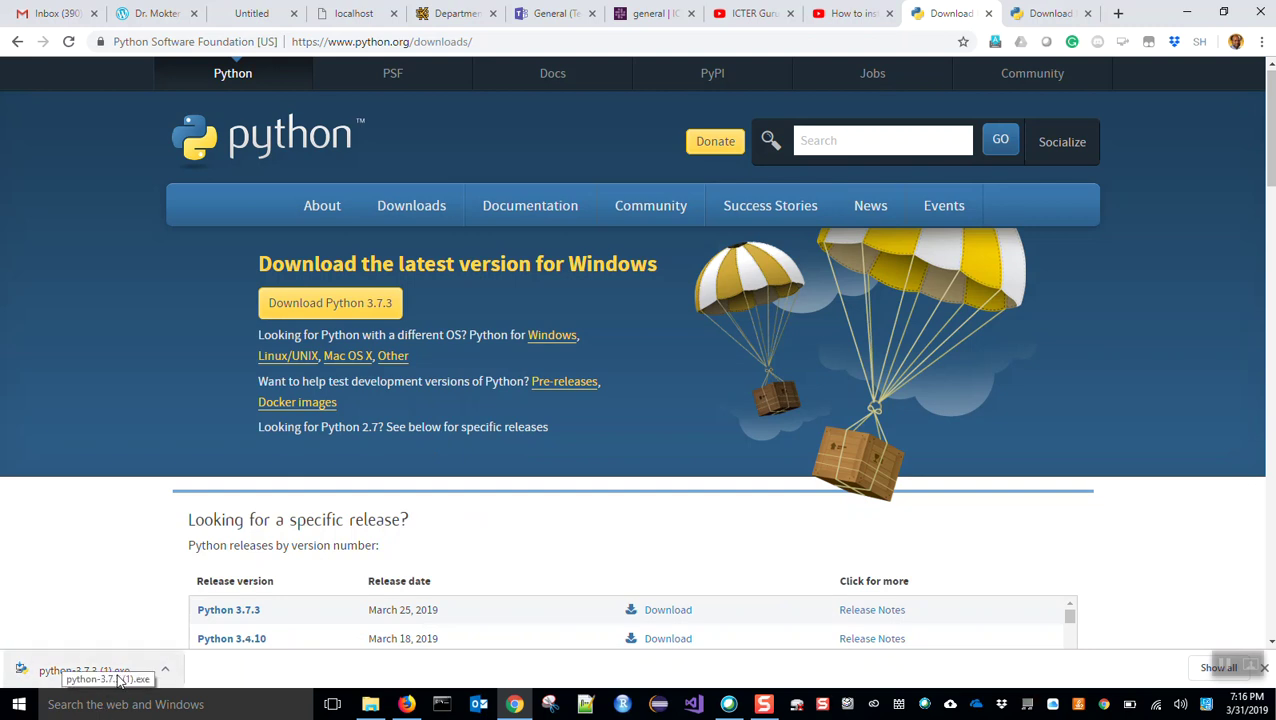
pyautogui.click(167, 672)
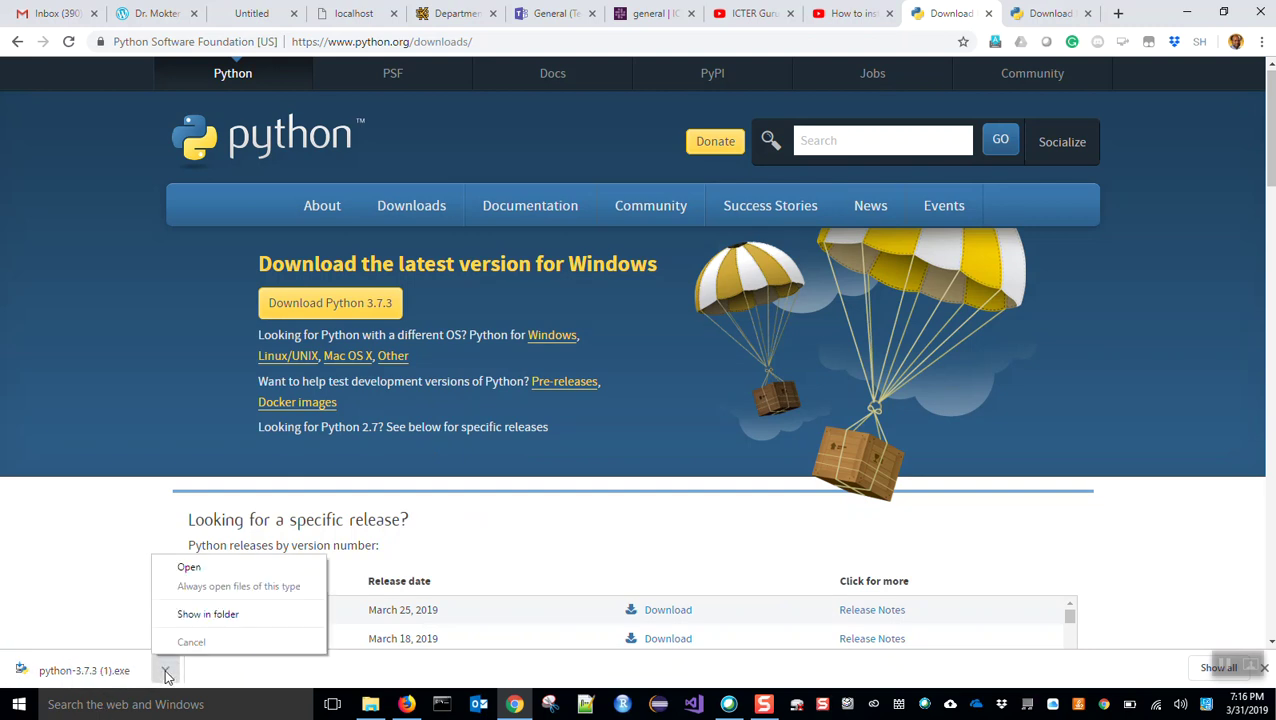
pyautogui.click(210, 615)
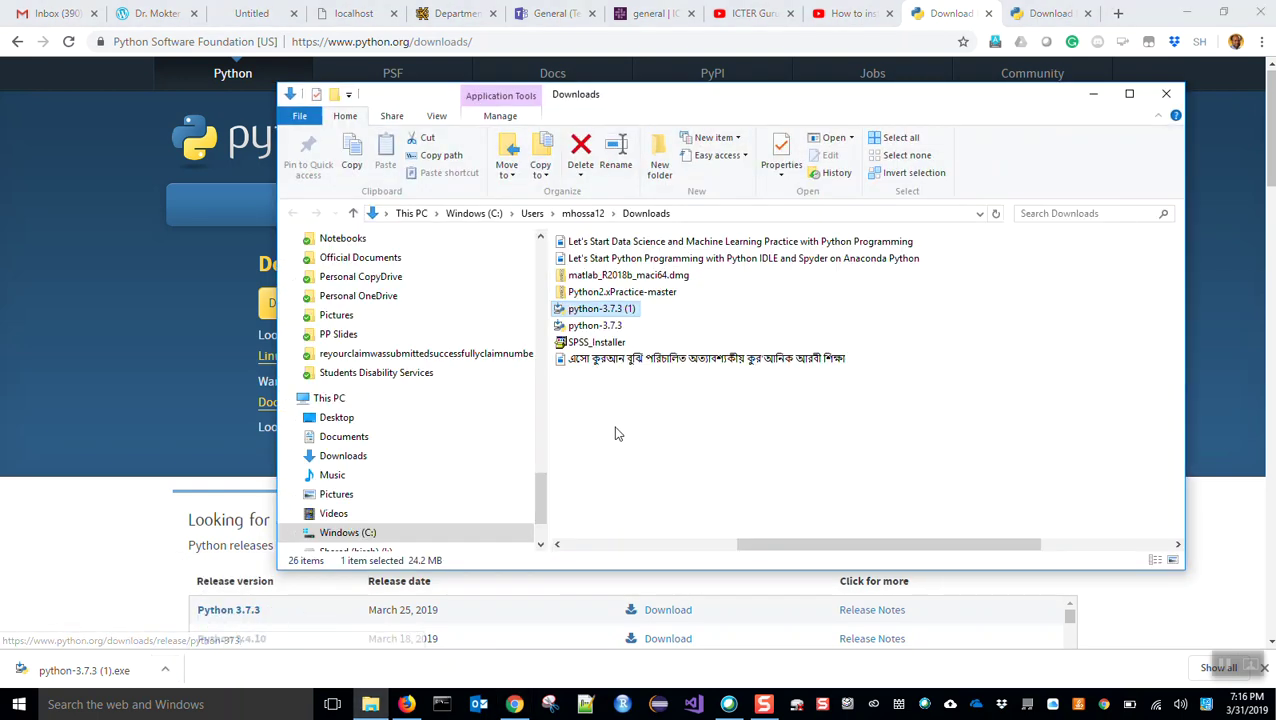
# - Run the python-3.7.3 installer from the Downloads folder and allow it to open
pyautogui.click(585, 330)
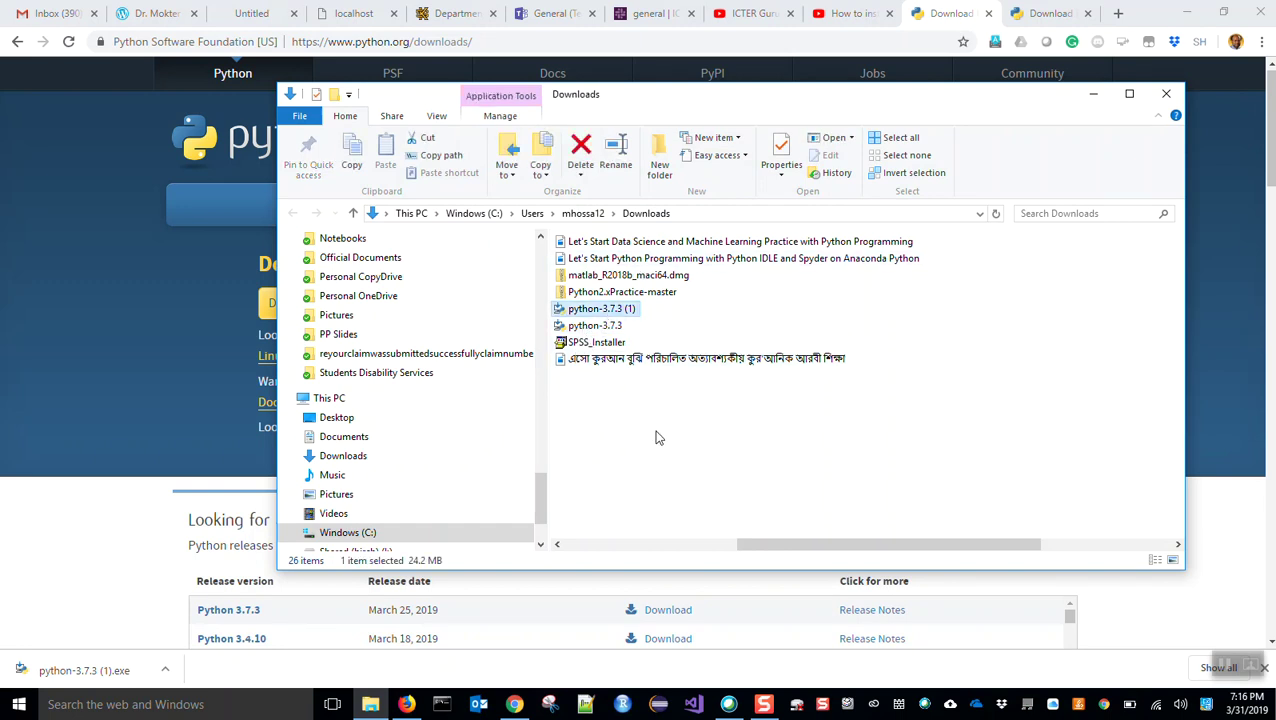
pyautogui.click(645, 462)
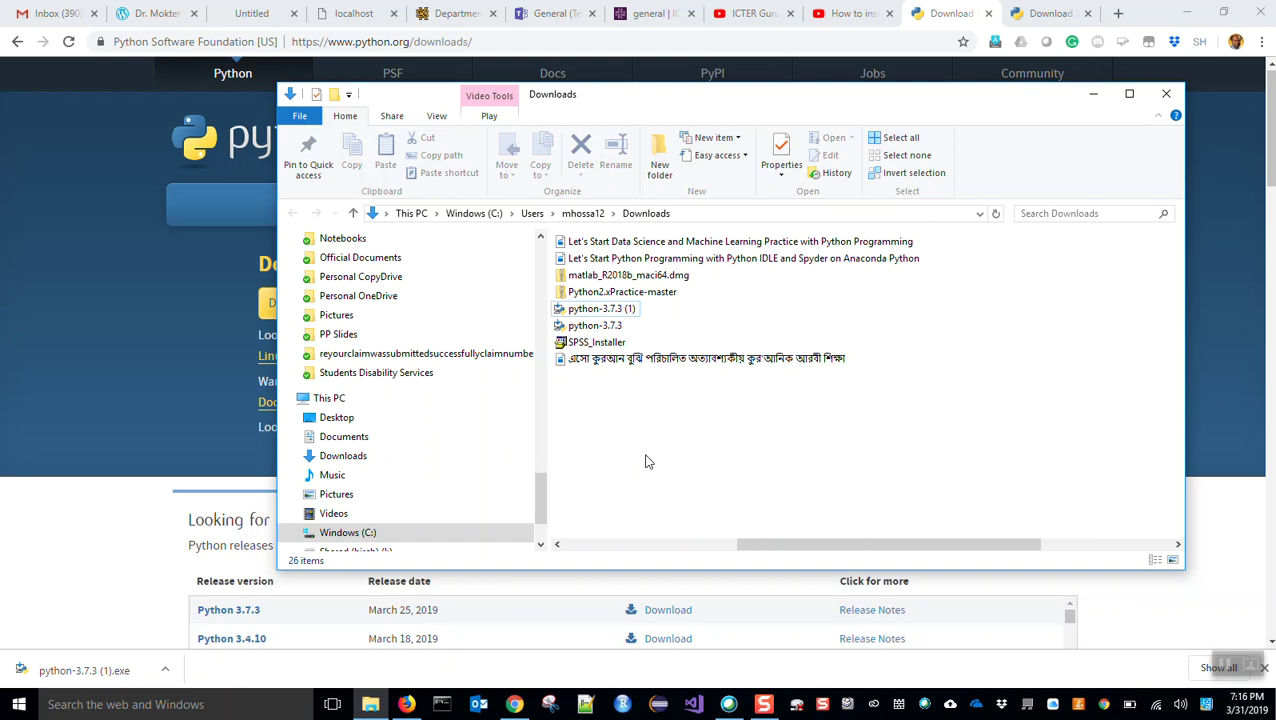
pyautogui.click(594, 330)
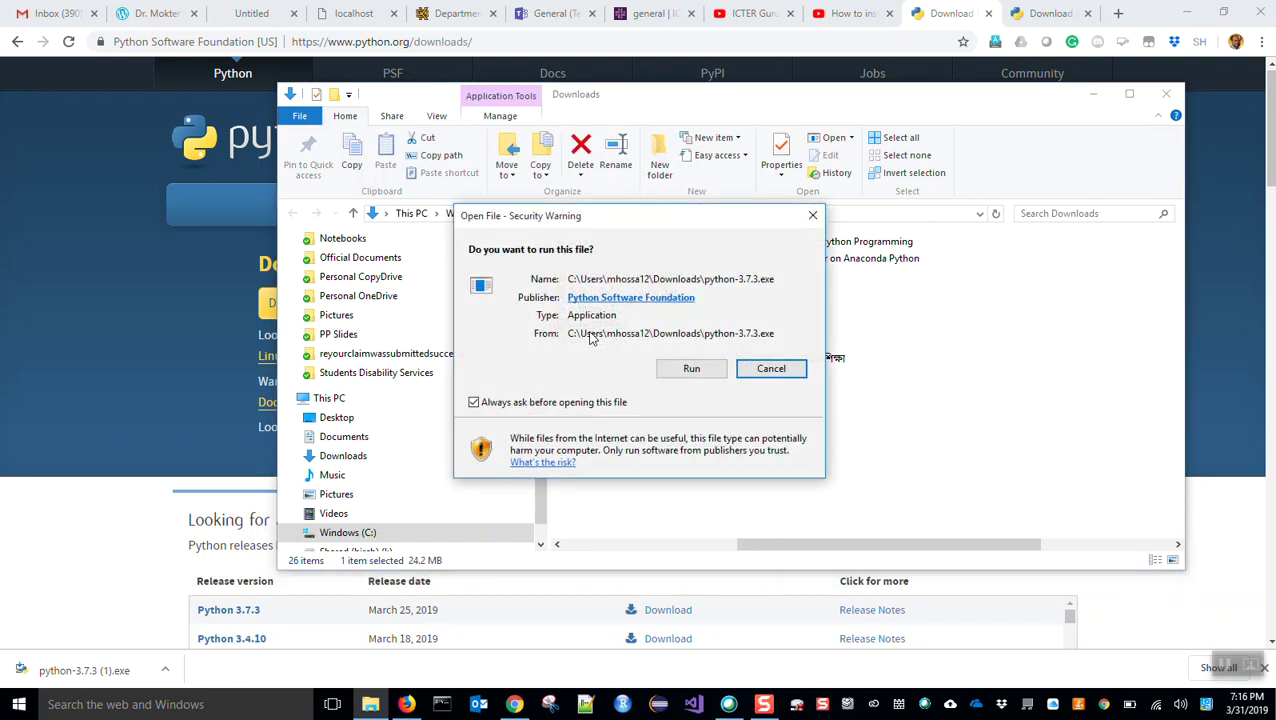
pyautogui.click(688, 370)
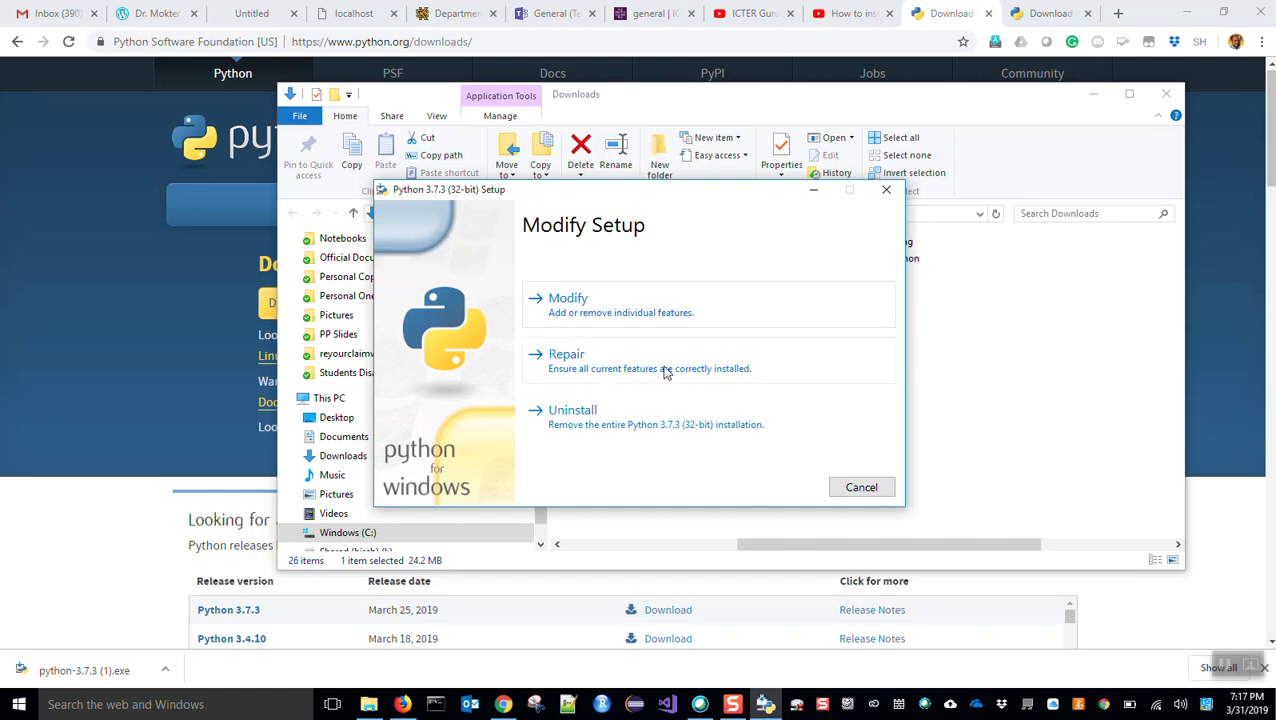
# - Repair the existing Python 3.7.3 (32-bit) installation and close the setup once it finishes
pyautogui.click(568, 362)
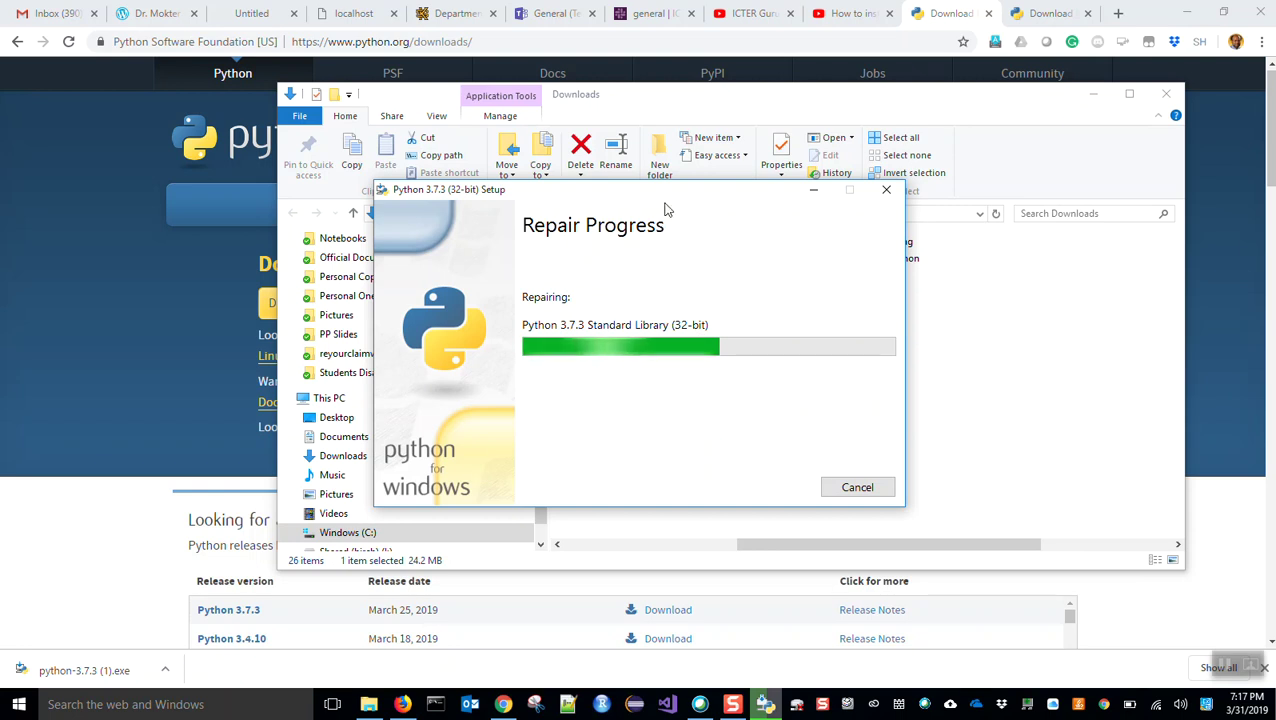
pyautogui.moveTo(663, 205); pyautogui.dragTo(664, 190)
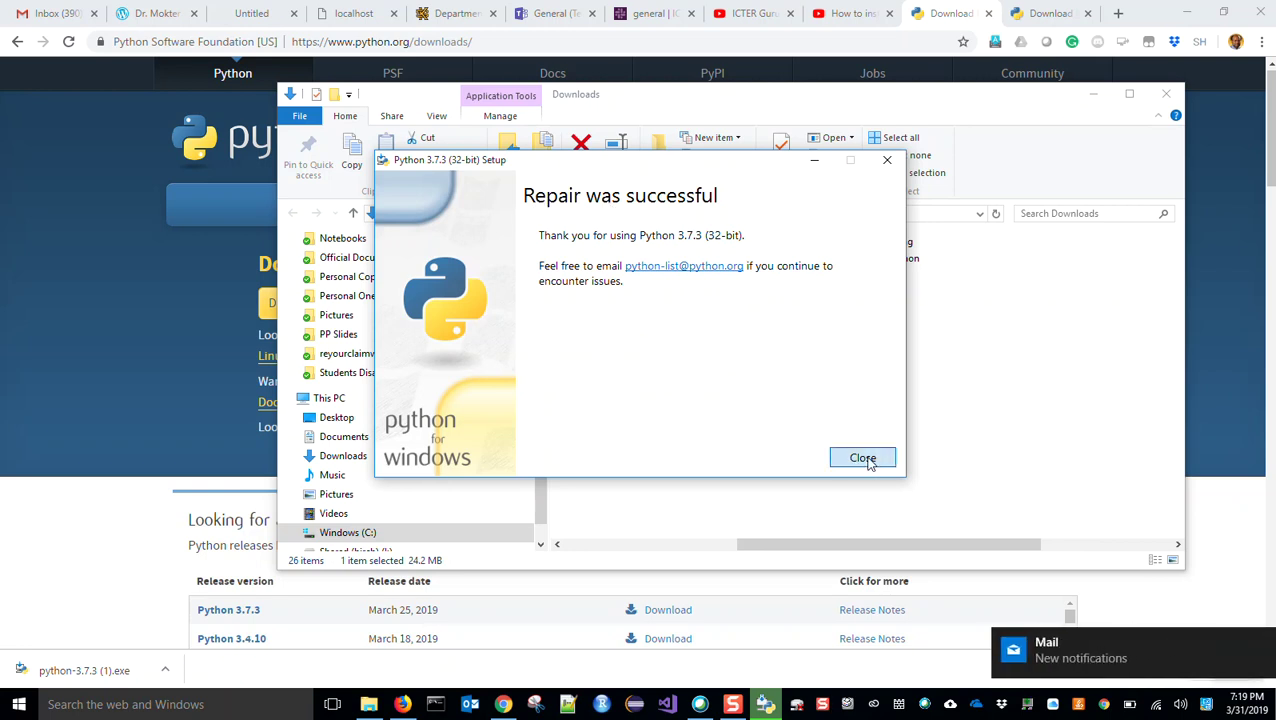
pyautogui.click(862, 458)
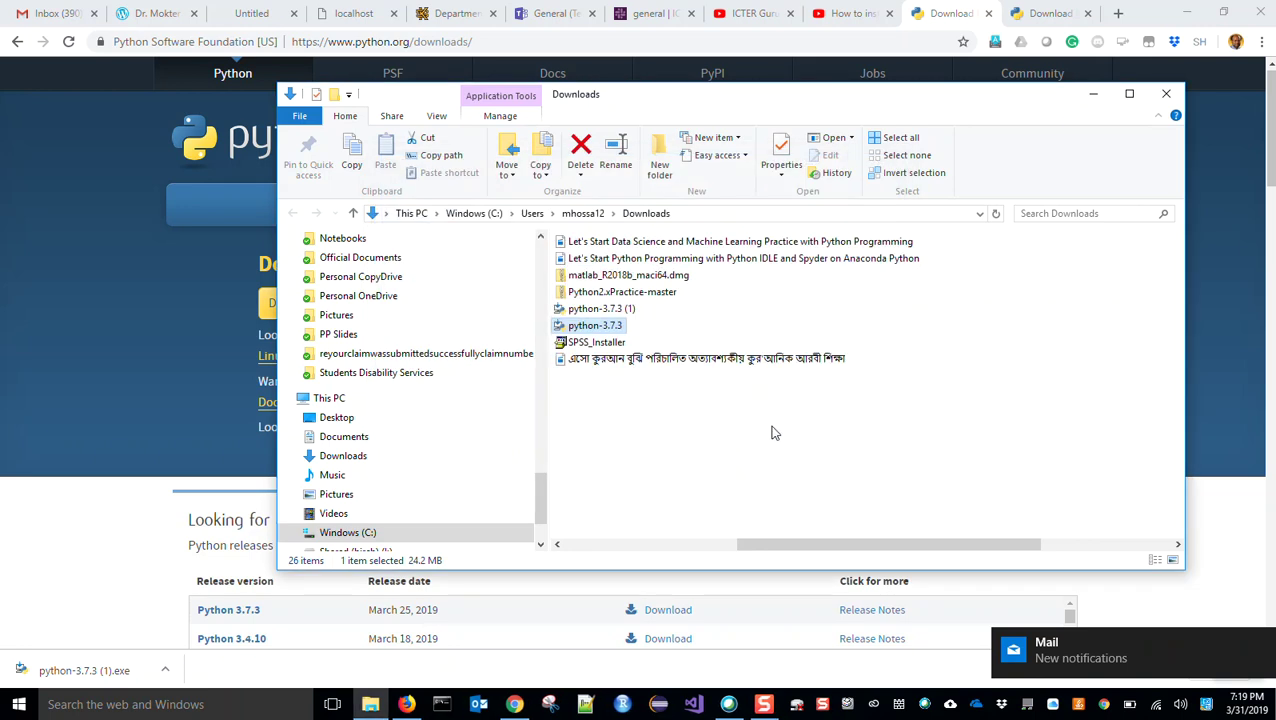
# - Minimize the Downloads folder, search Windows for "IDLE" and launch IDLE (Python 3.7 32-bit)
pyautogui.click(1093, 94)
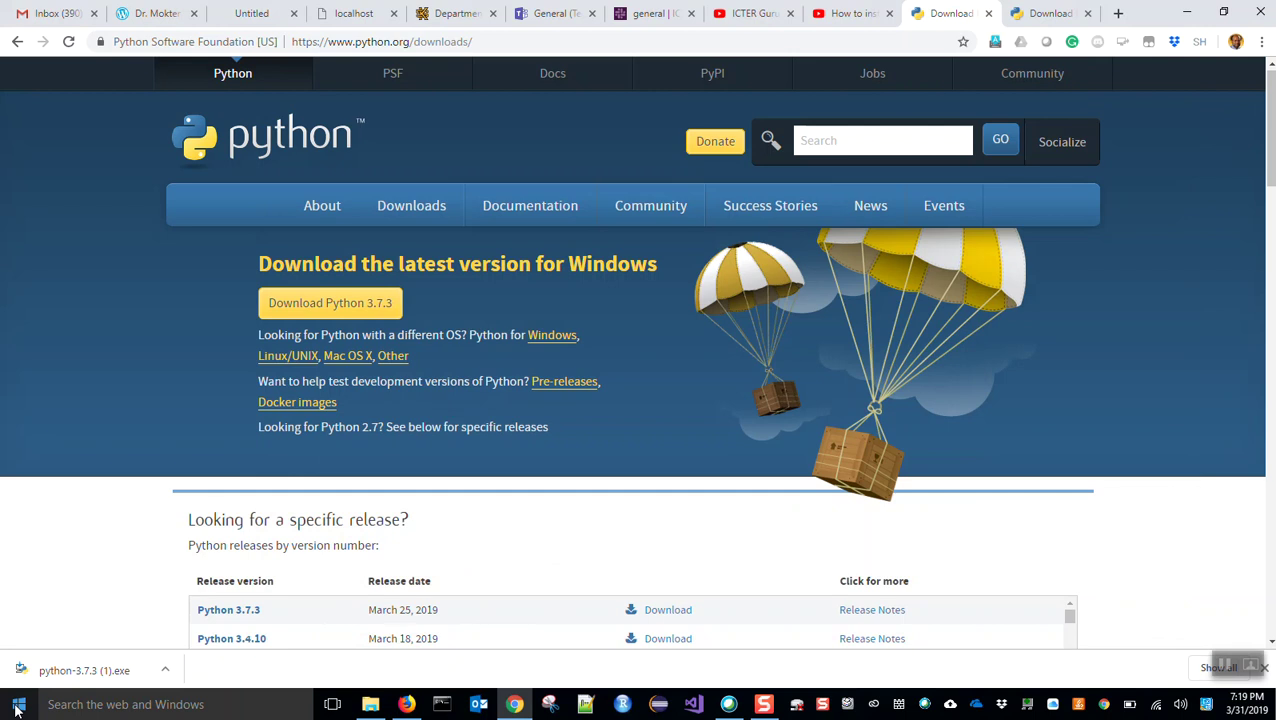
pyautogui.click(16, 710)
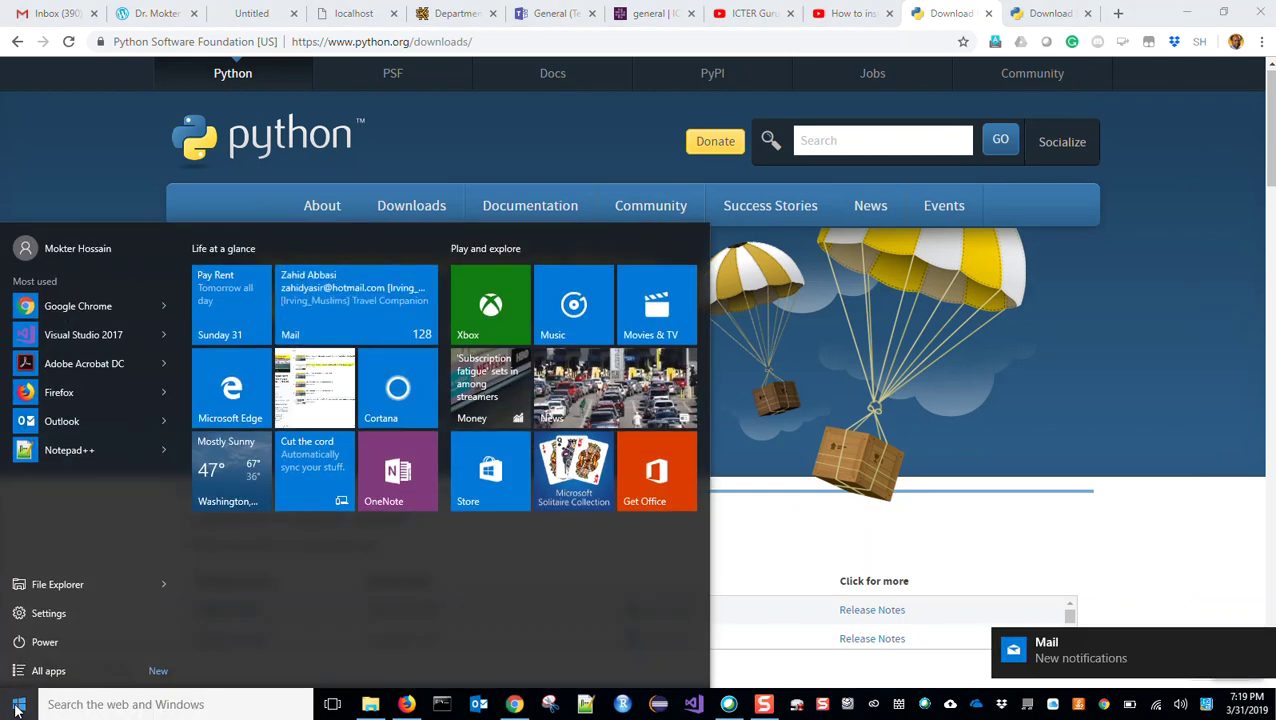
pyautogui.click(80, 703)
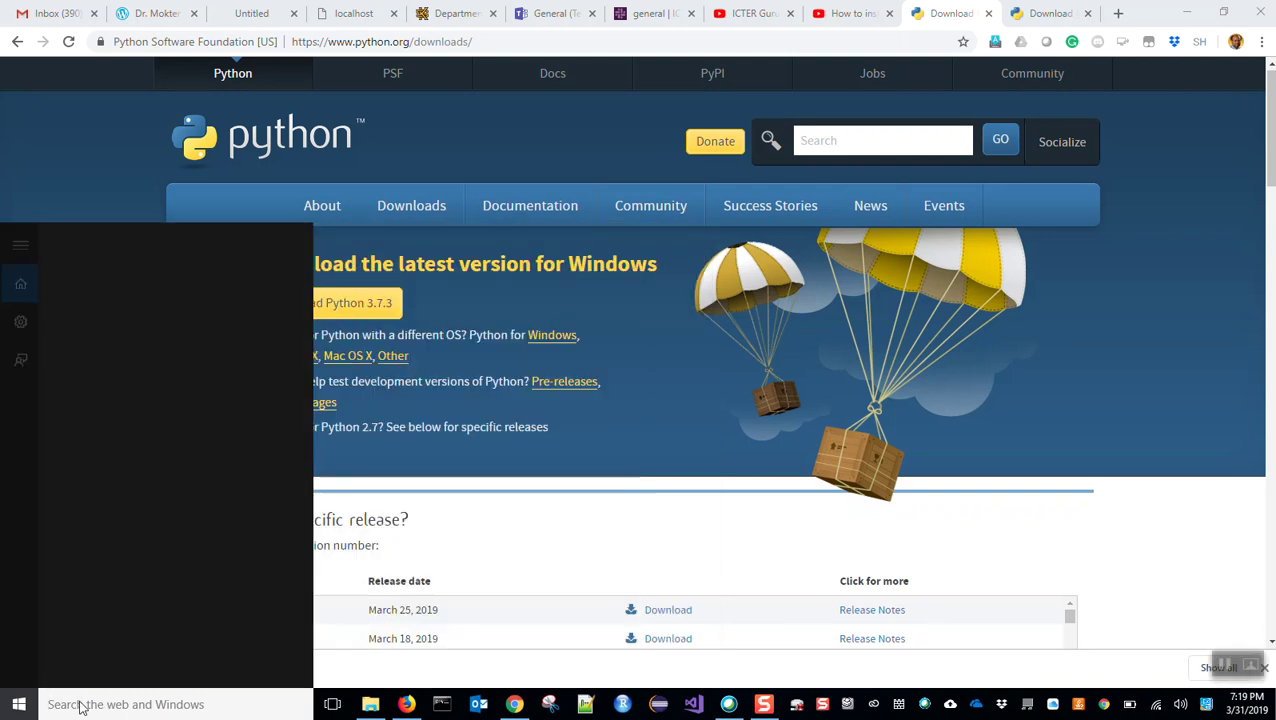
pyautogui.write('IDLE')
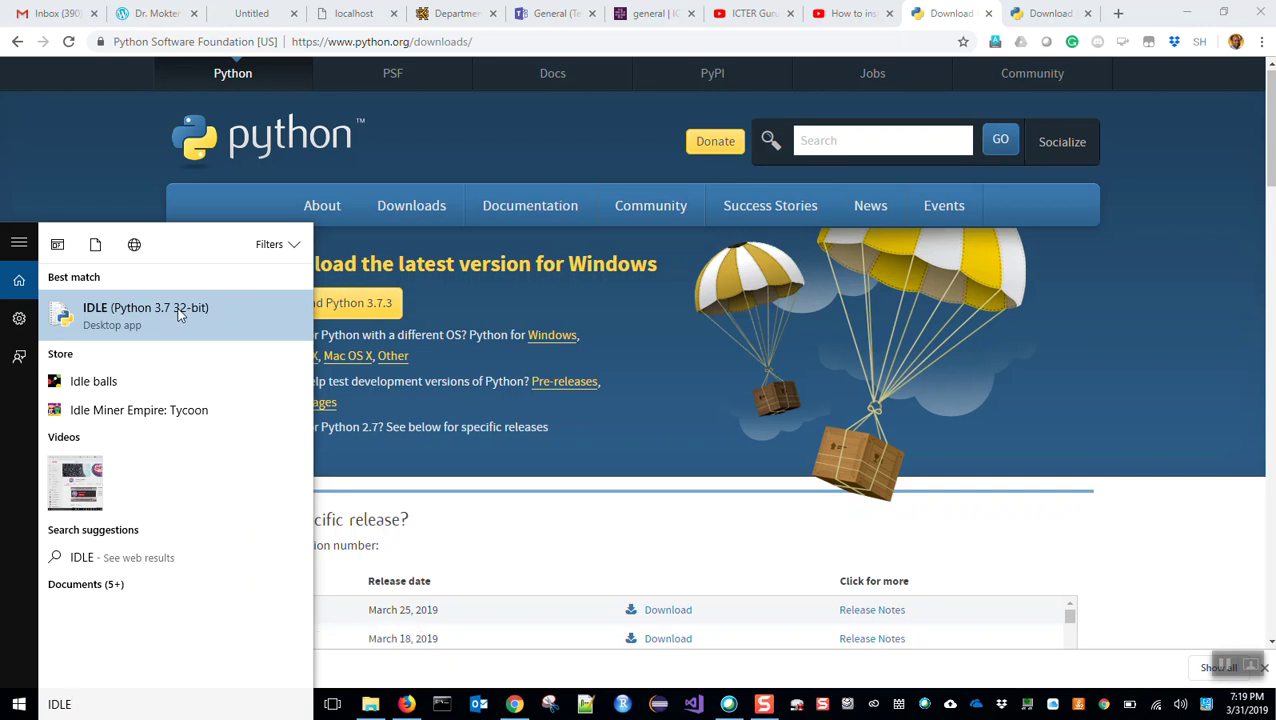
pyautogui.click(178, 314)
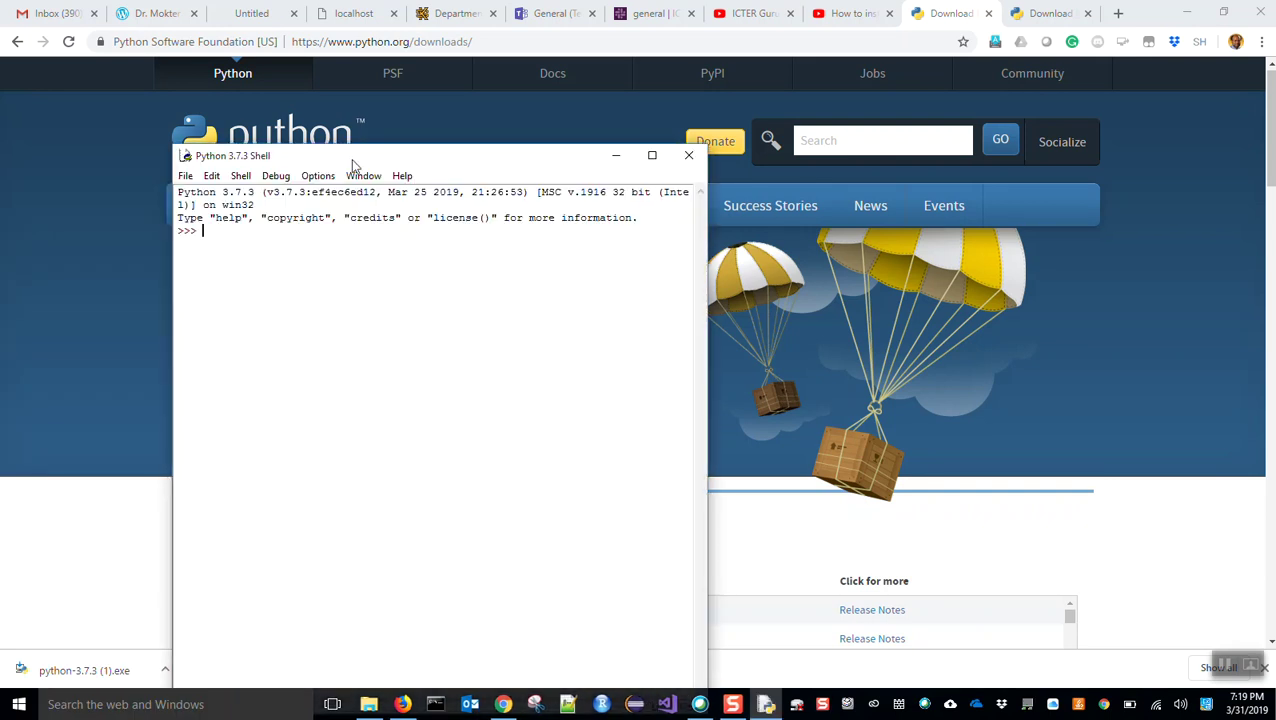
# - Move the Python 3.7.3 Shell window higher so that all of it fits on screen
pyautogui.moveTo(363, 160); pyautogui.dragTo(420, 111)
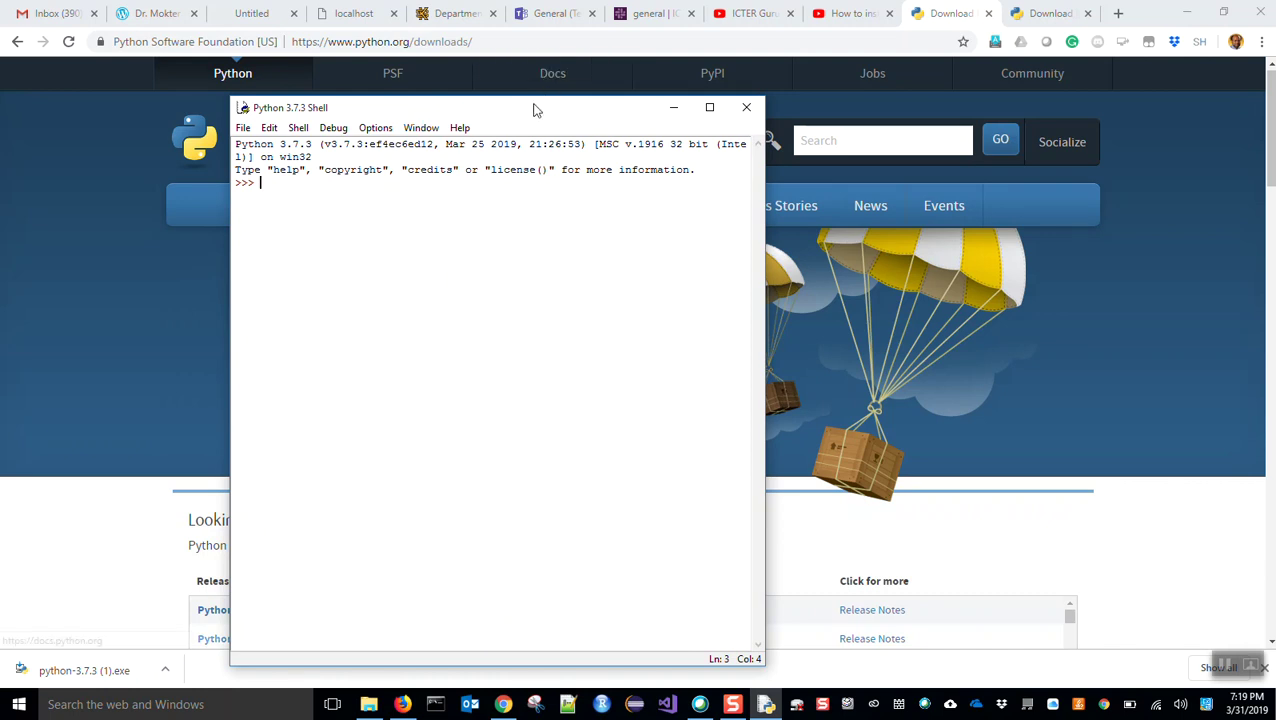
pyautogui.moveTo(529, 114); pyautogui.dragTo(533, 80)
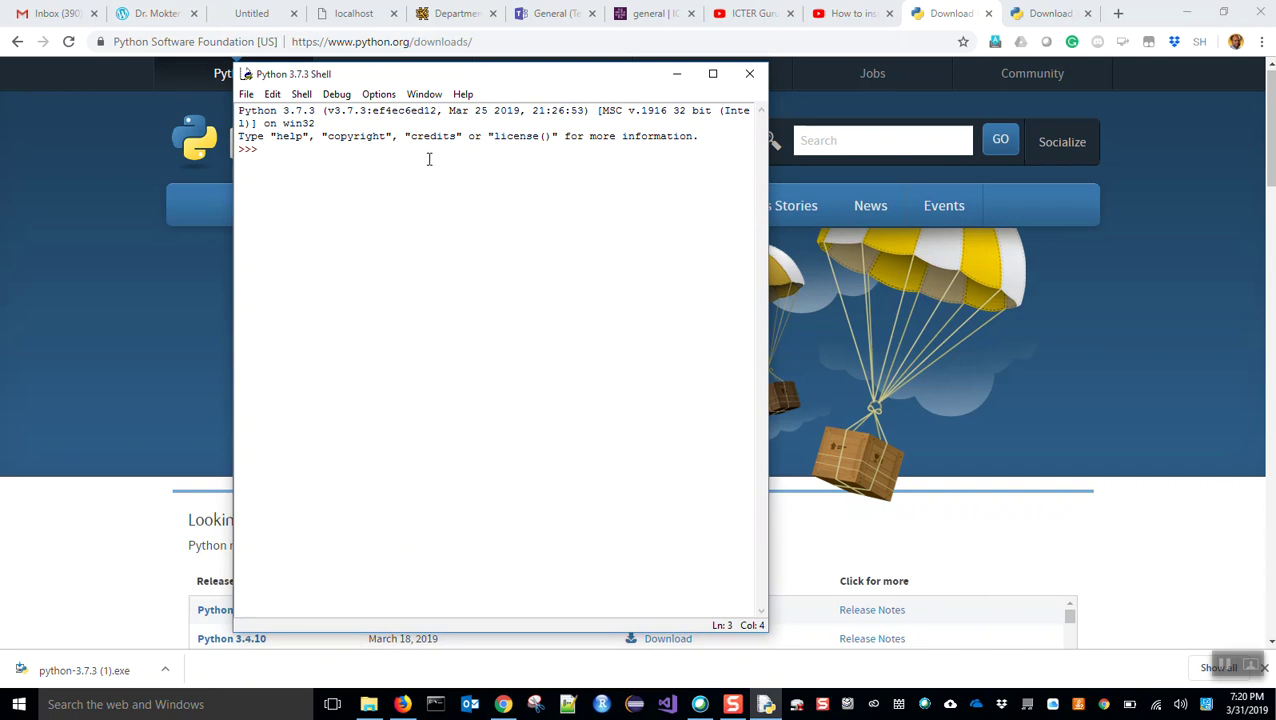
pyautogui.moveTo(495, 75); pyautogui.dragTo(497, 61)
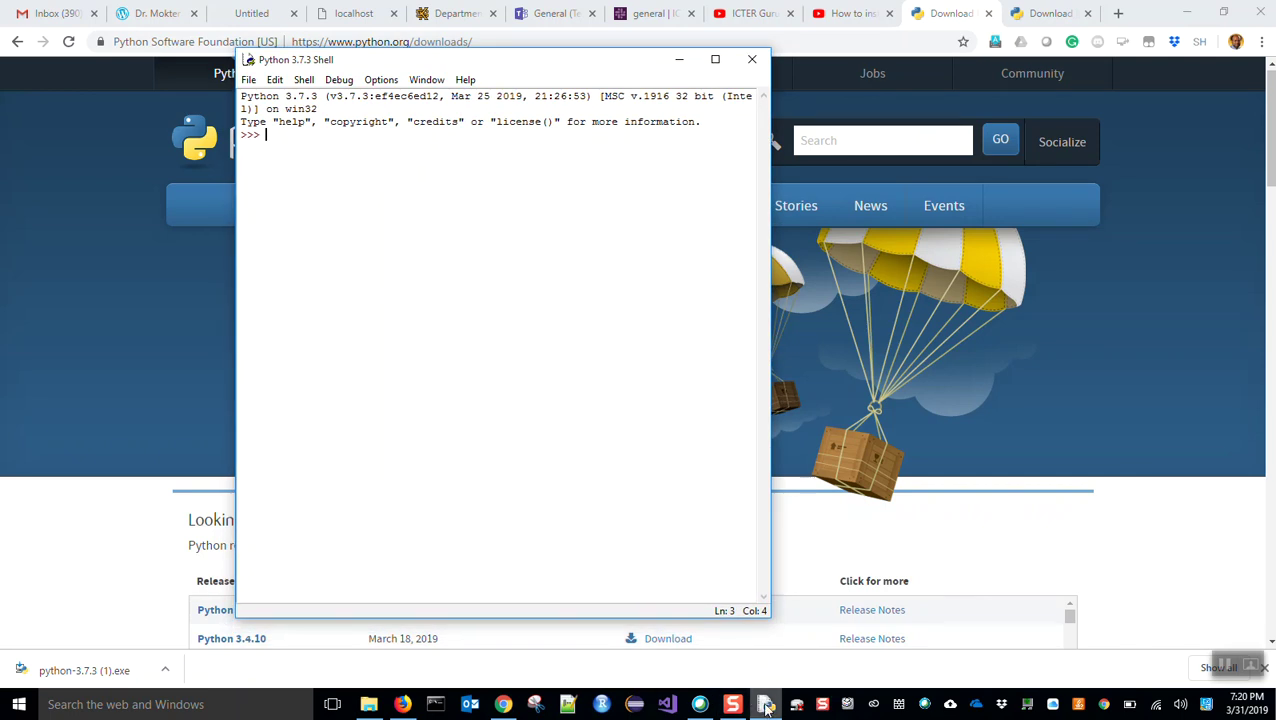
# - Pin the running IDLE program to the taskbar and close the Python 3.7.3 Shell window
pyautogui.moveTo(766, 707)
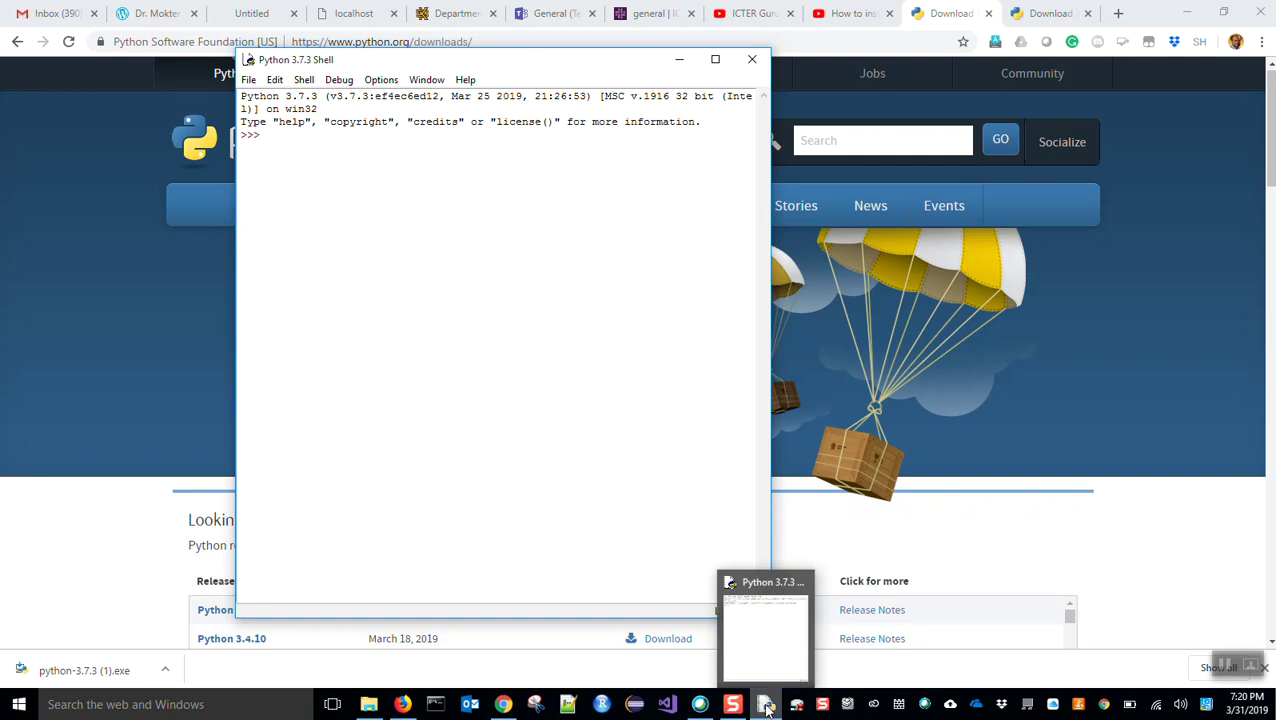
pyautogui.rightClick(766, 707)
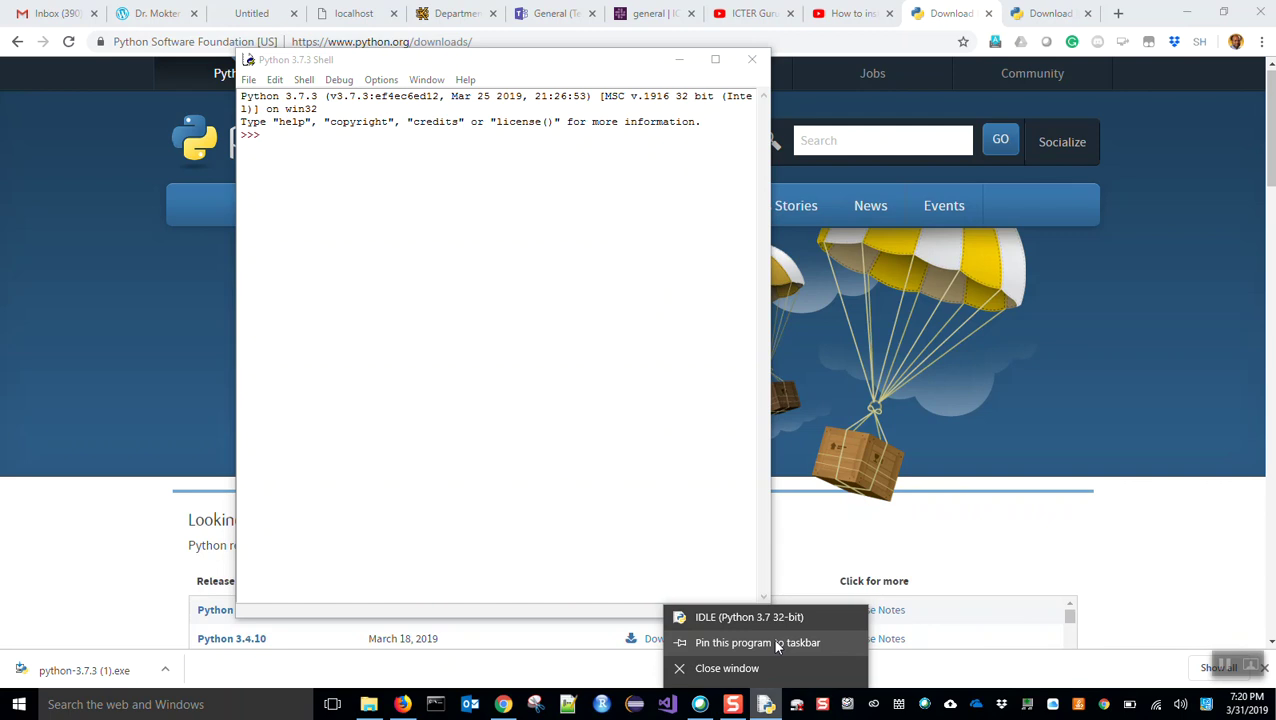
pyautogui.click(776, 643)
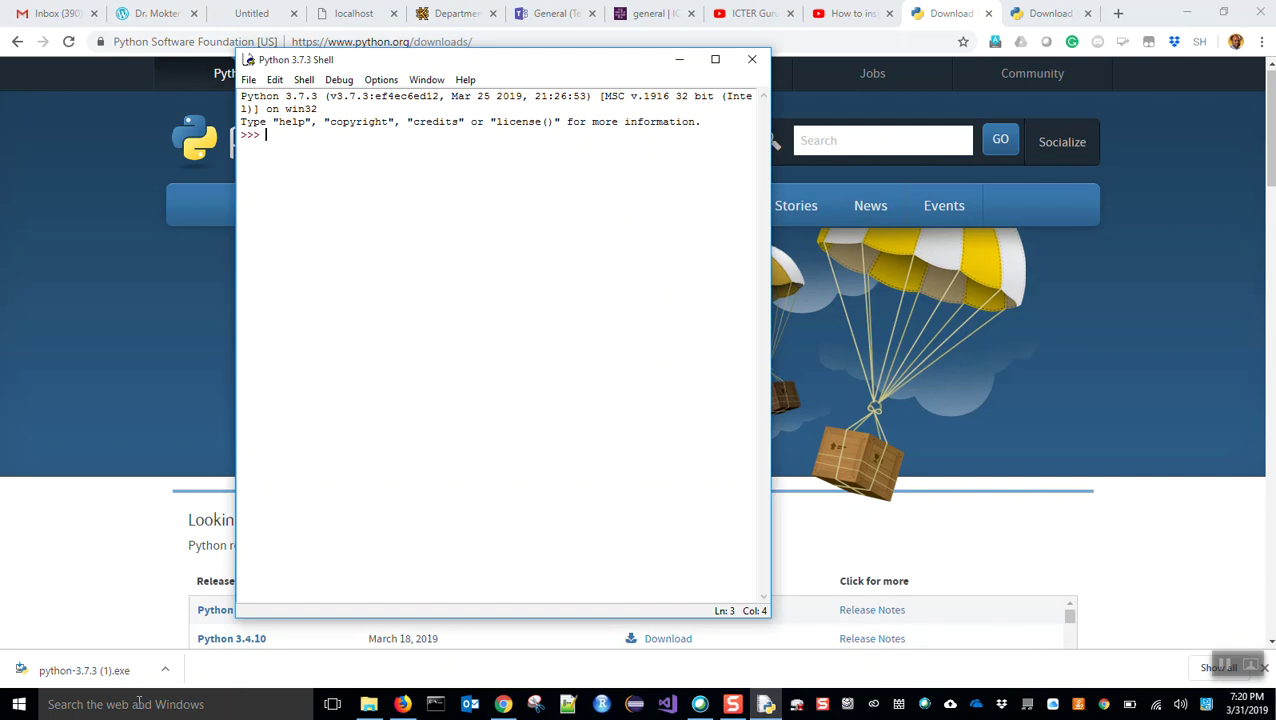
pyautogui.click(752, 59)
# - Search Windows for "ID" to look up the IDLE app, and dismiss the search without launching it
pyautogui.click(60, 705)
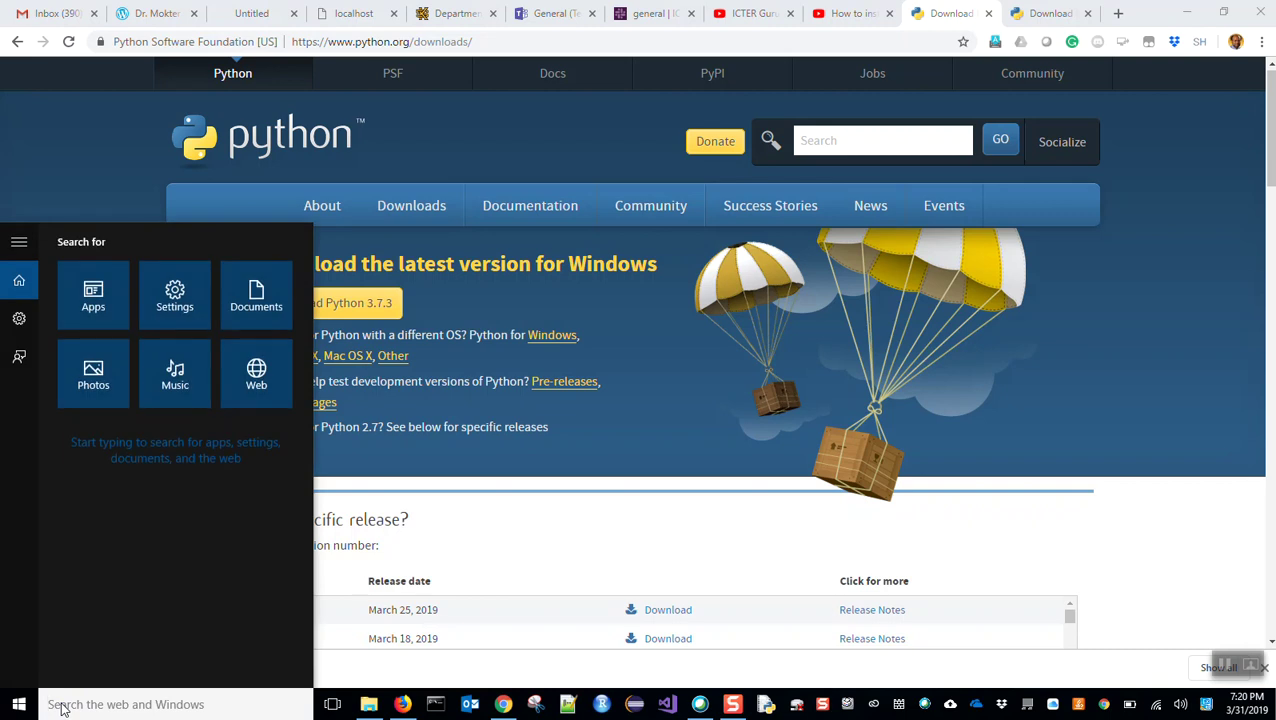
pyautogui.write('ID')
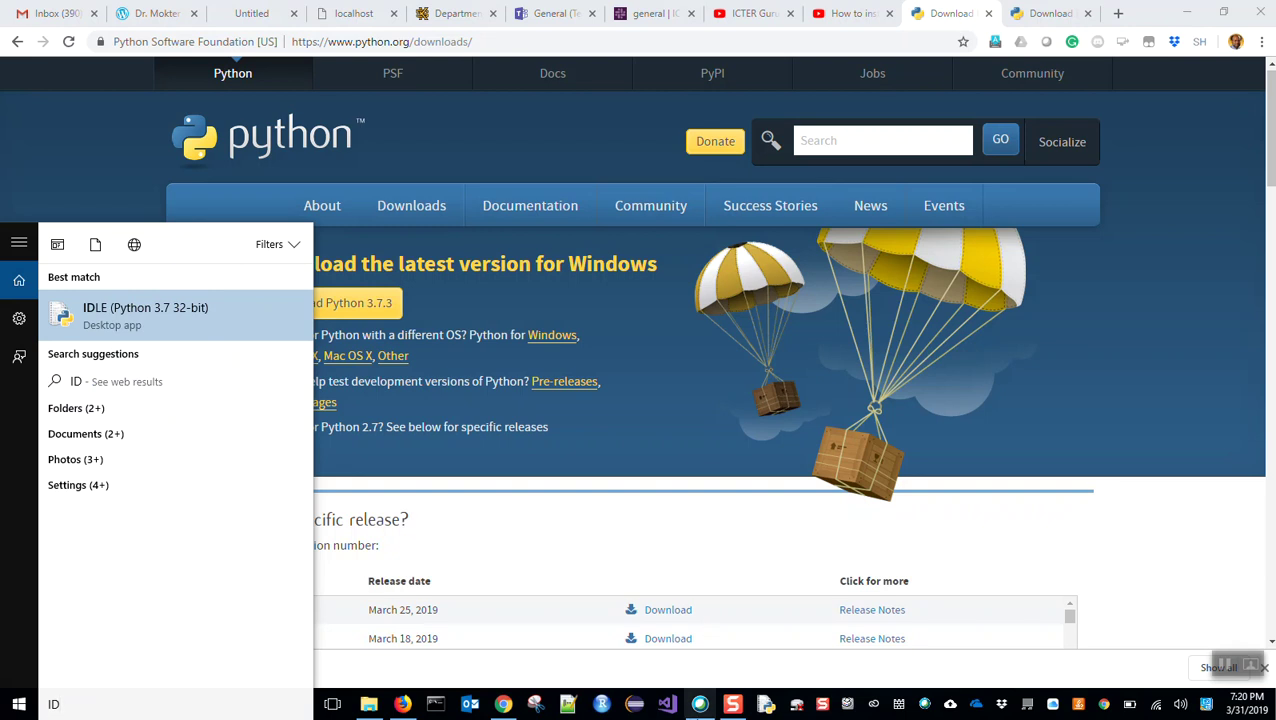
pyautogui.click(654, 563)
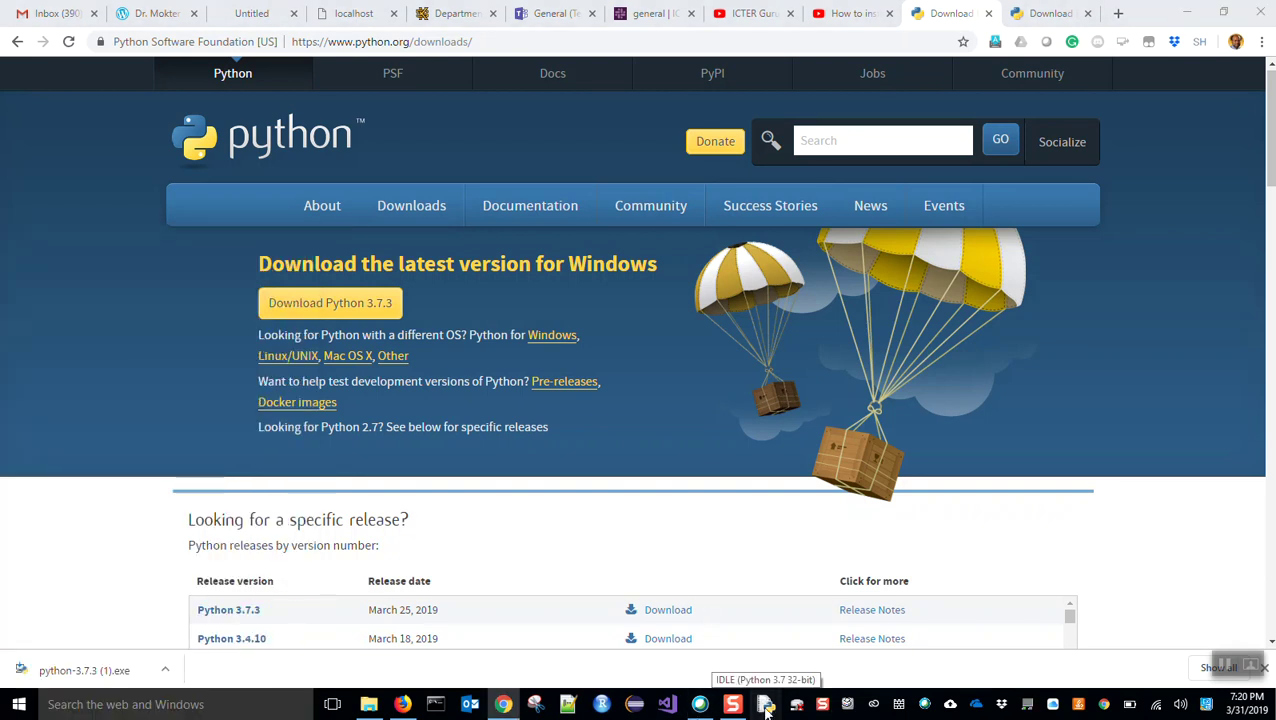
# - Launch IDLE from its pinned taskbar shortcut and move the Shell window over the right half of the desktop
pyautogui.click(766, 707)
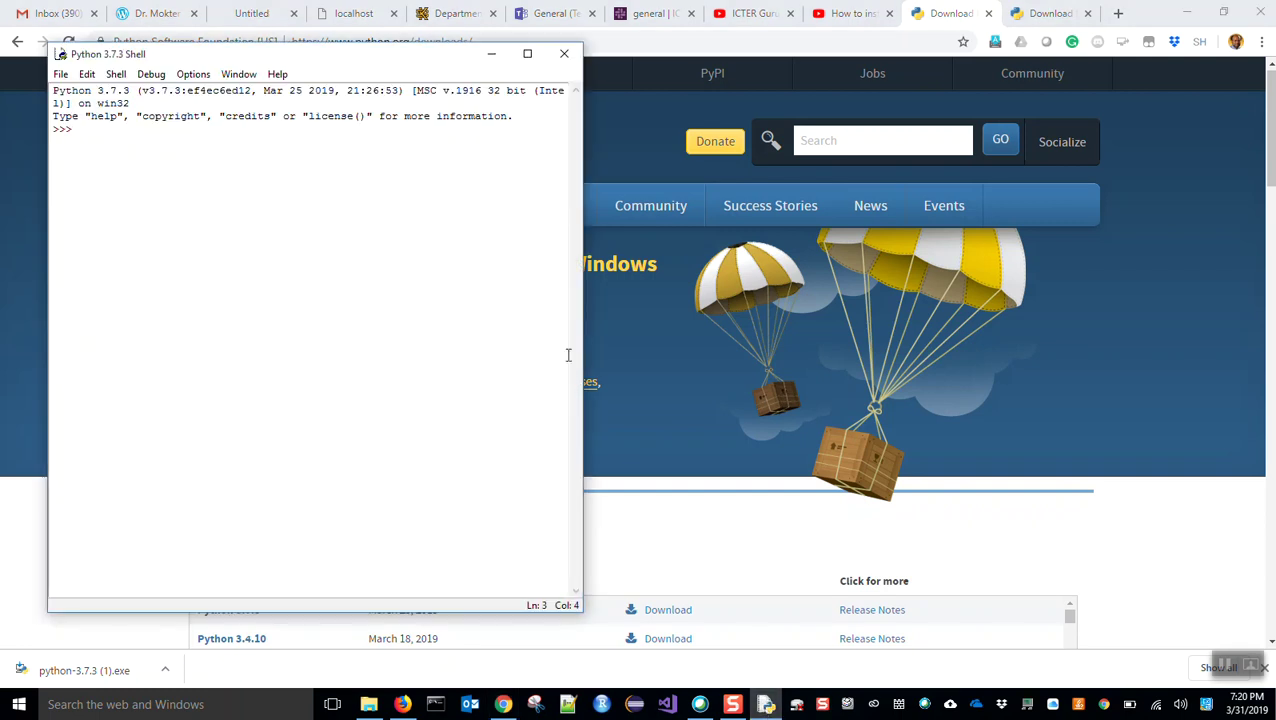
pyautogui.moveTo(348, 55); pyautogui.dragTo(946, 104)
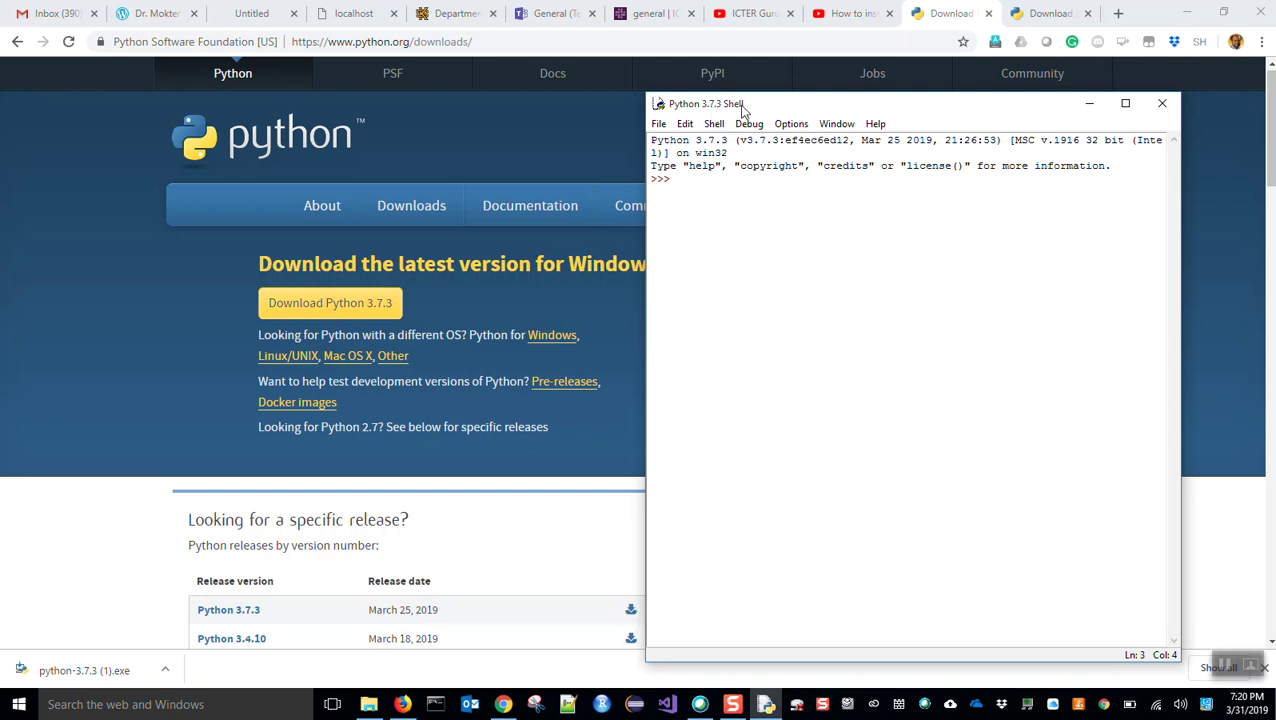
pyautogui.moveTo(791, 112); pyautogui.dragTo(763, 120)
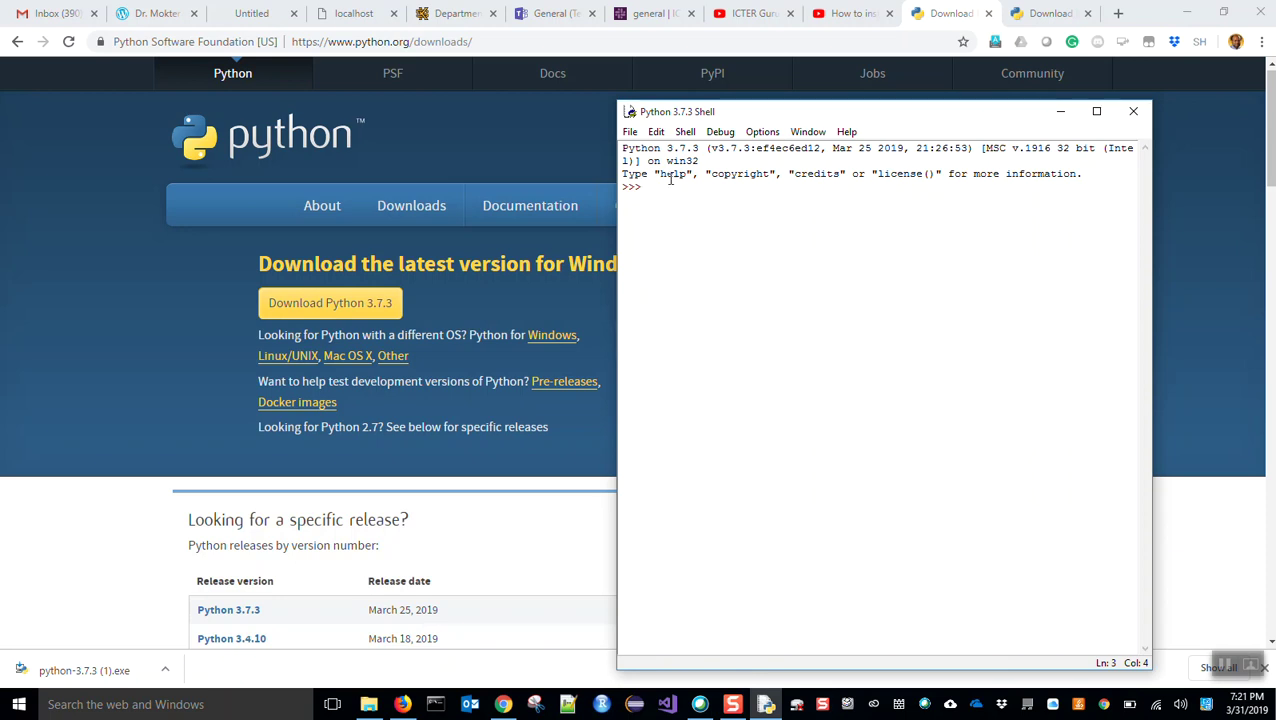
# - Bring up the dialog for opening an existing file in IDLE and reposition it on the desktop
pyautogui.click(630, 134)
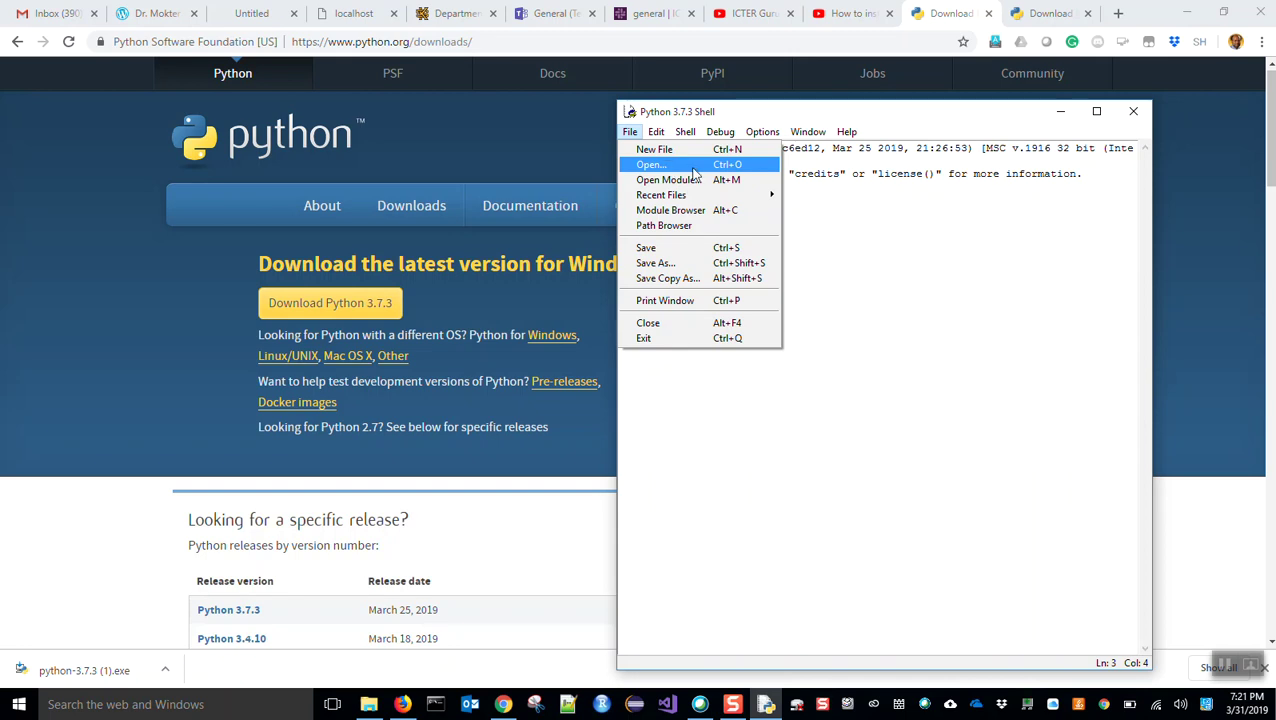
pyautogui.click(736, 166)
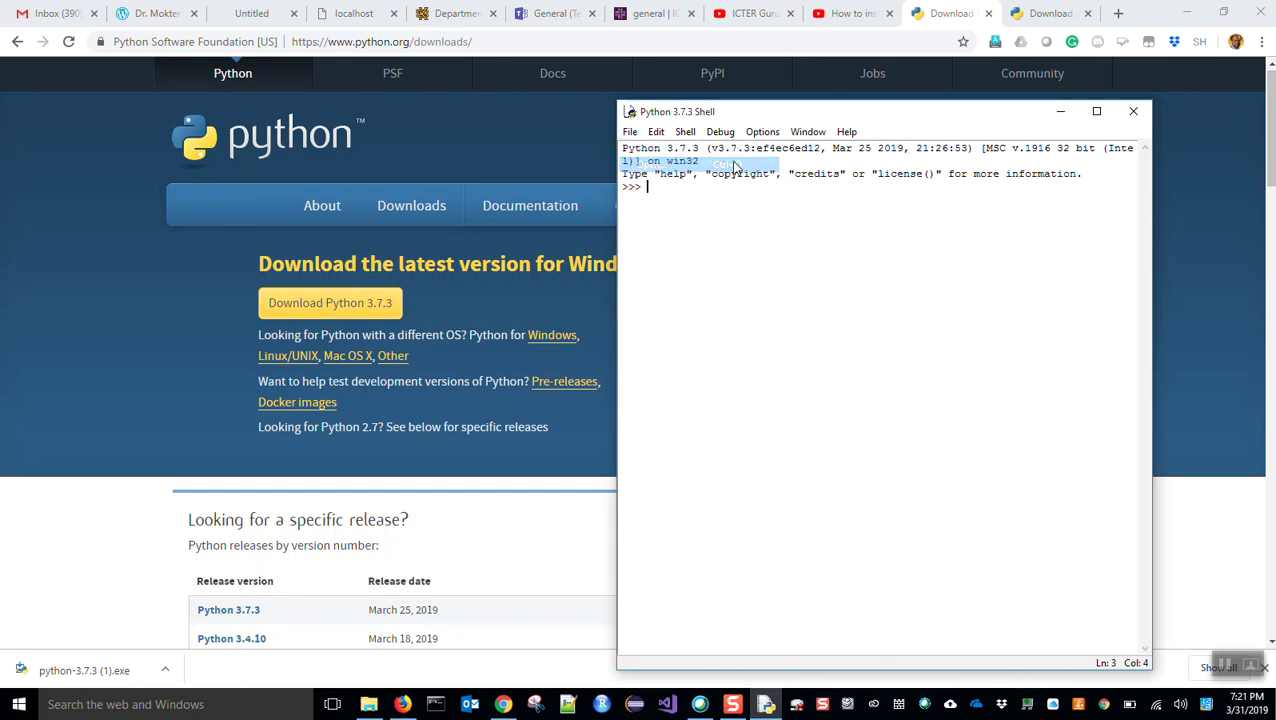
pyautogui.moveTo(727, 162); pyautogui.dragTo(592, 94)
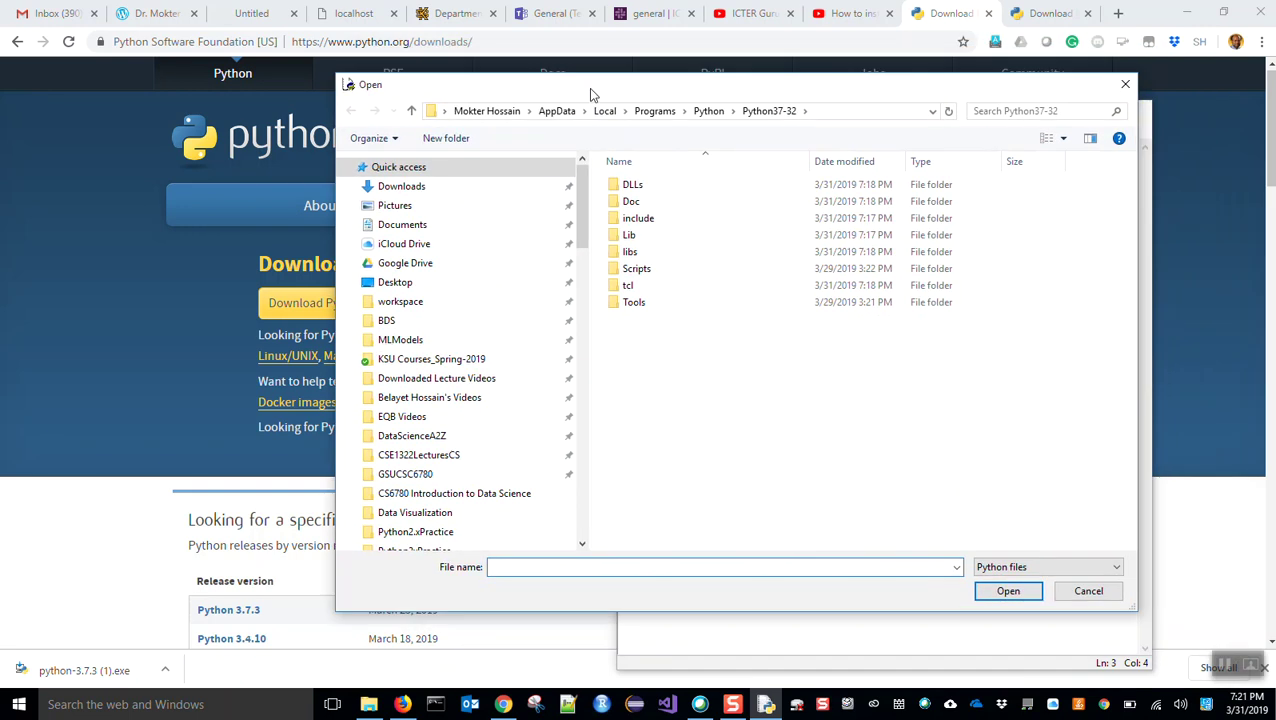
# - Examine the full path of the default Python37-32 folder, going through its parts one by one and highlighting the whole path
pyautogui.click(876, 110)
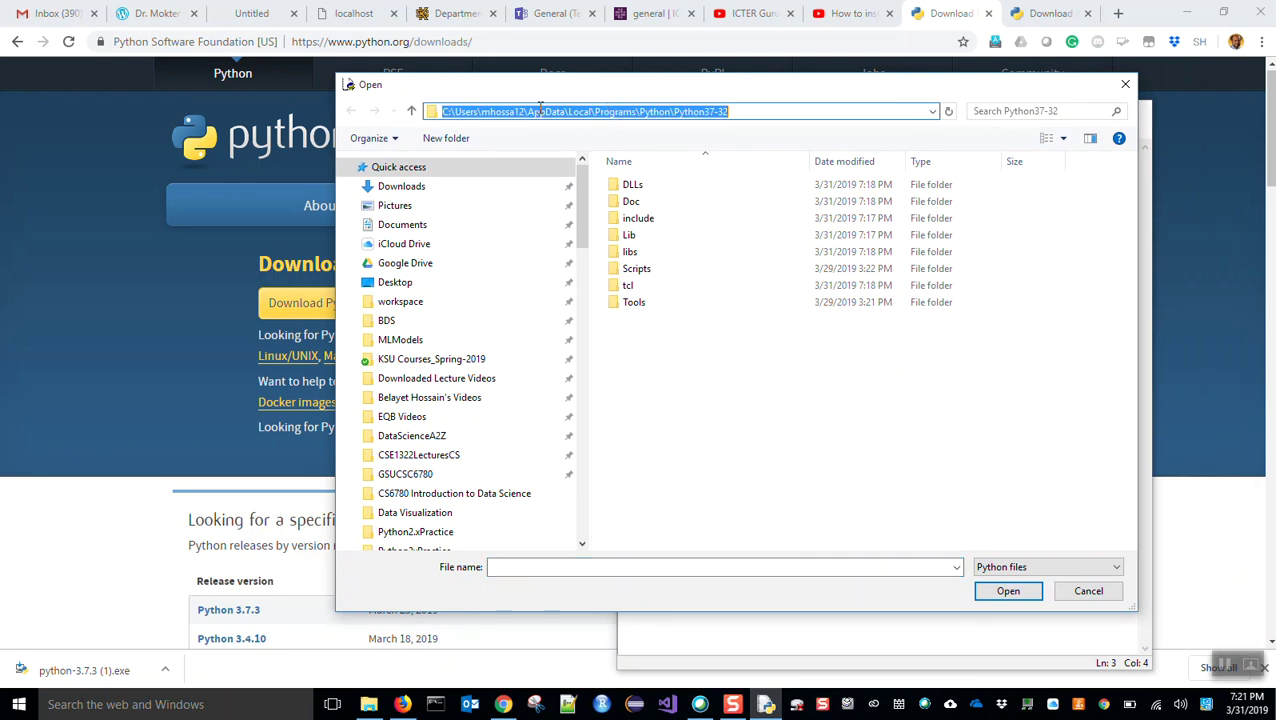
pyautogui.click(536, 112)
pyautogui.doubleClick(463, 112)
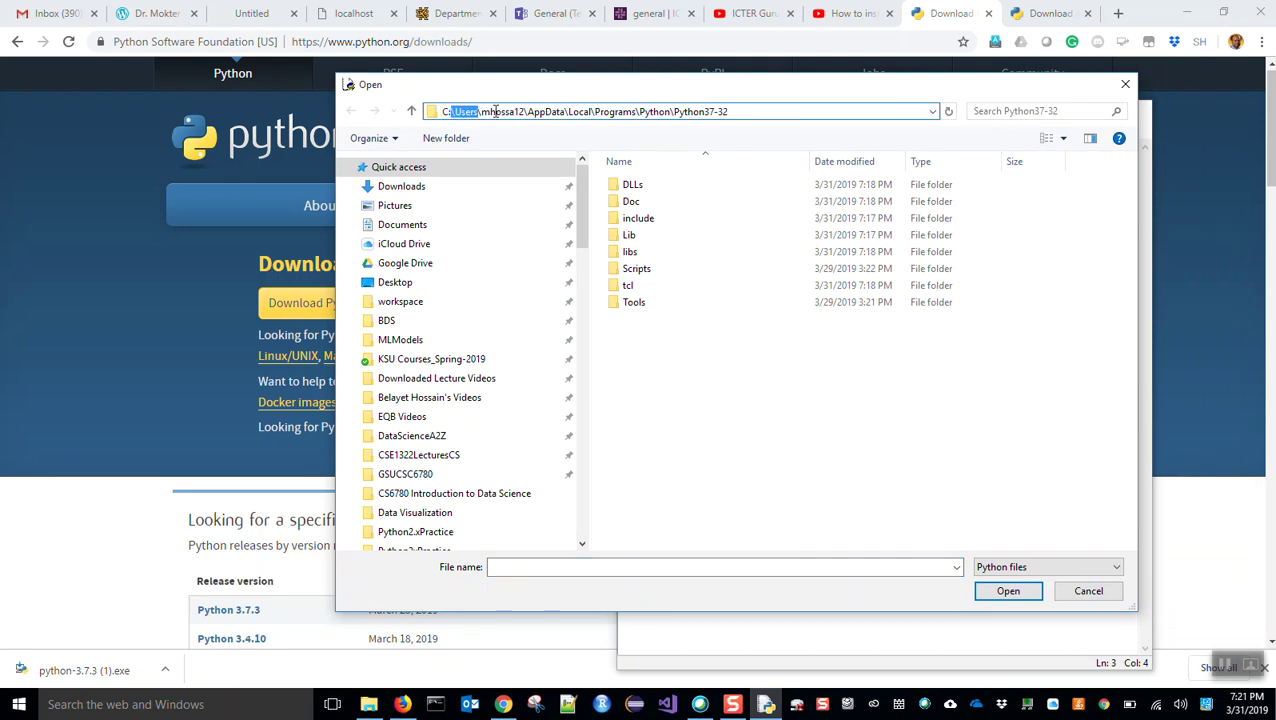
pyautogui.doubleClick(497, 112)
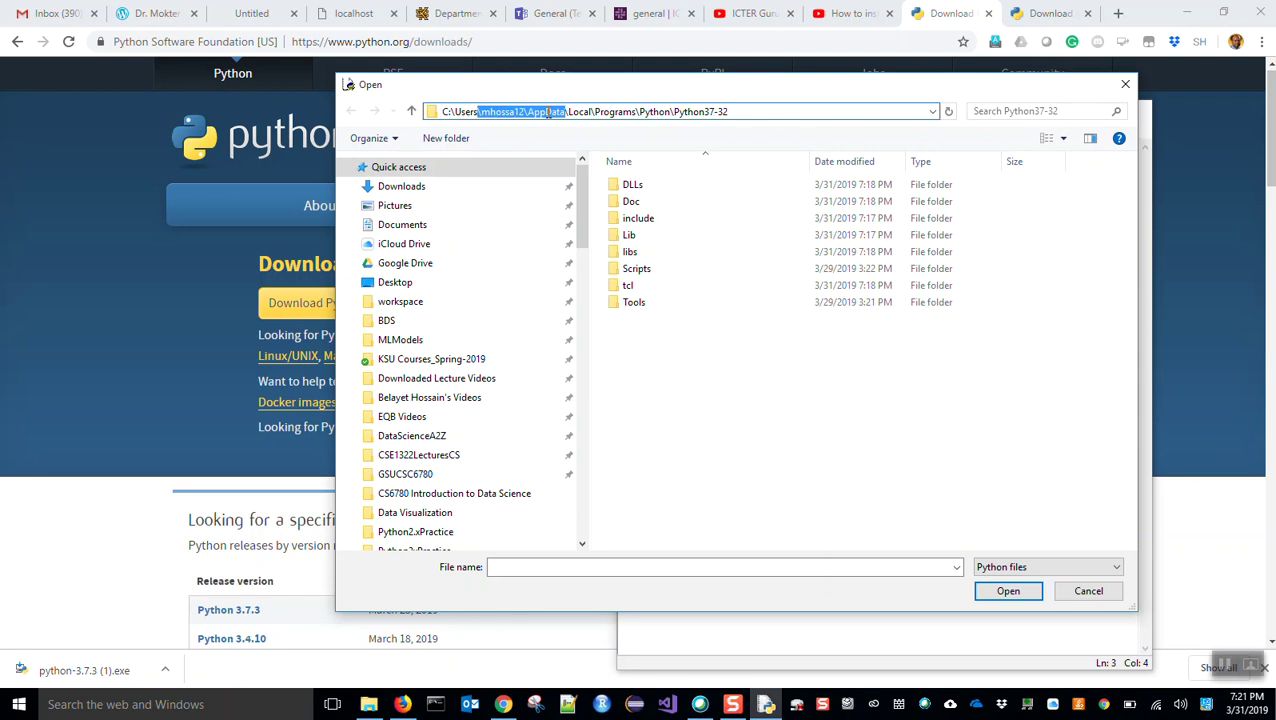
pyautogui.doubleClick(582, 112)
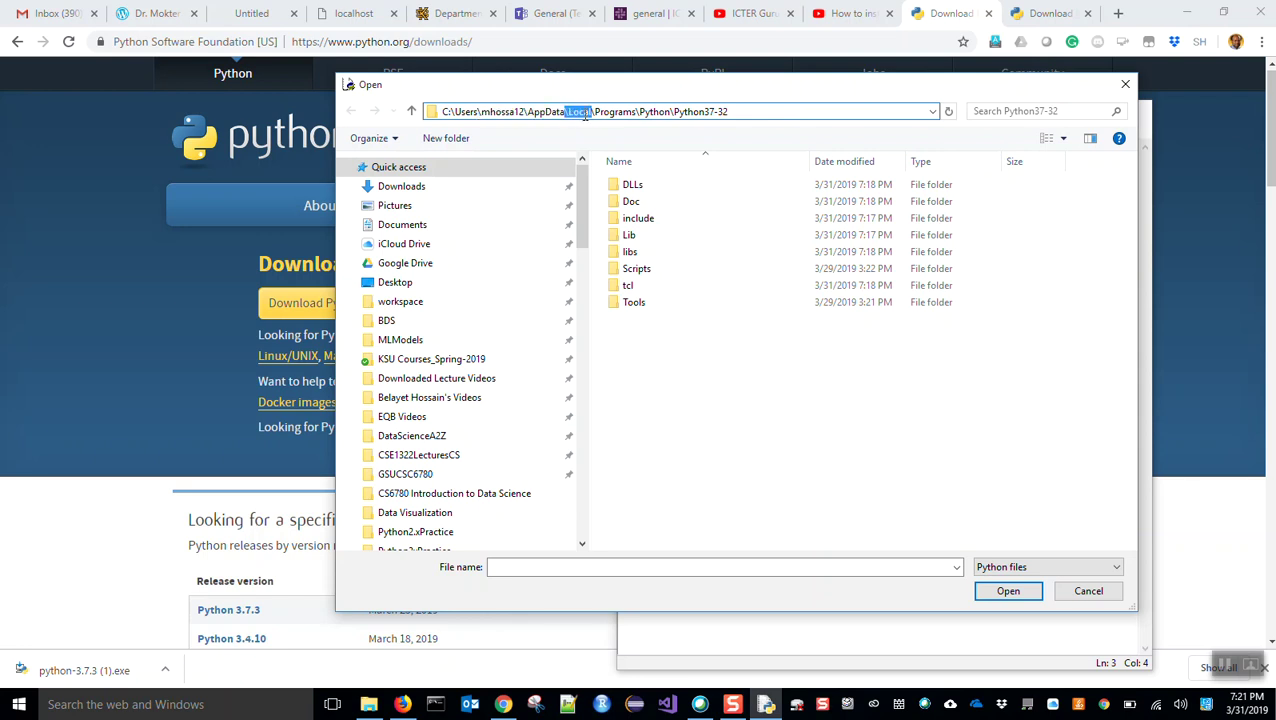
pyautogui.doubleClick(613, 112)
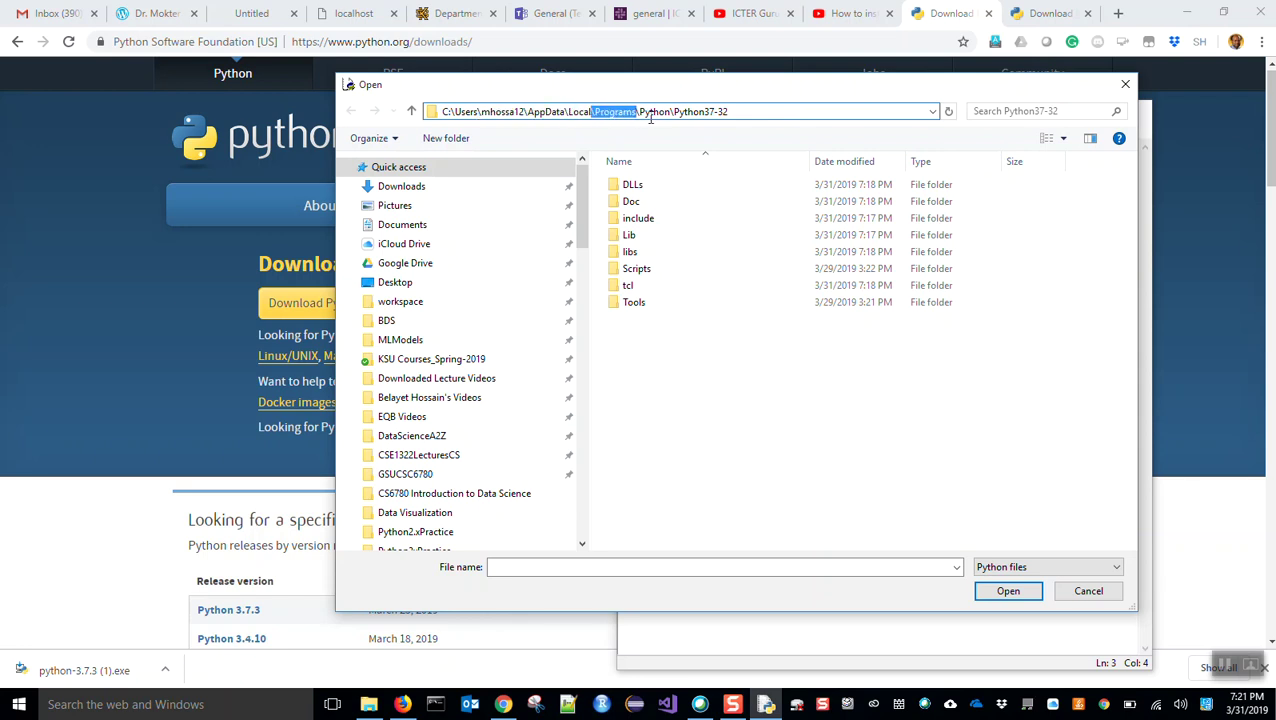
pyautogui.click(659, 112)
pyautogui.doubleClick(694, 113)
pyautogui.click(750, 108)
pyautogui.moveTo(712, 108); pyautogui.dragTo(425, 130)
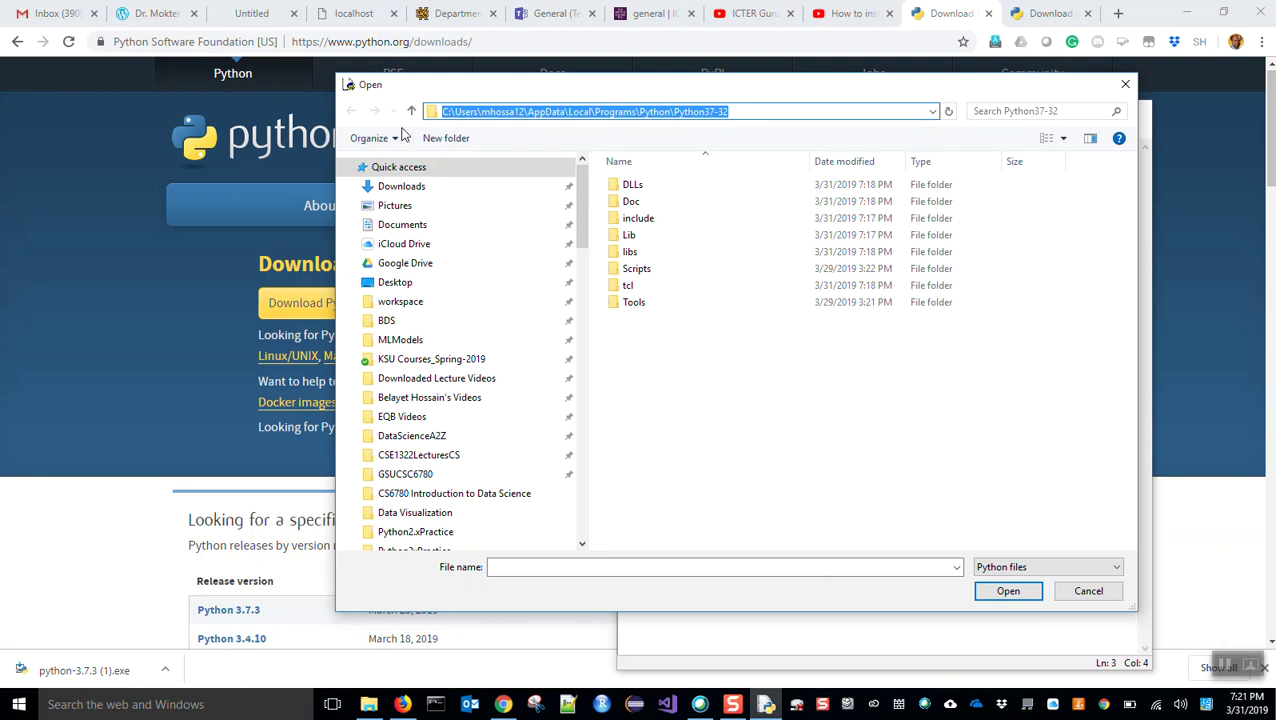
pyautogui.click(762, 111)
pyautogui.moveTo(762, 111); pyautogui.dragTo(436, 111)
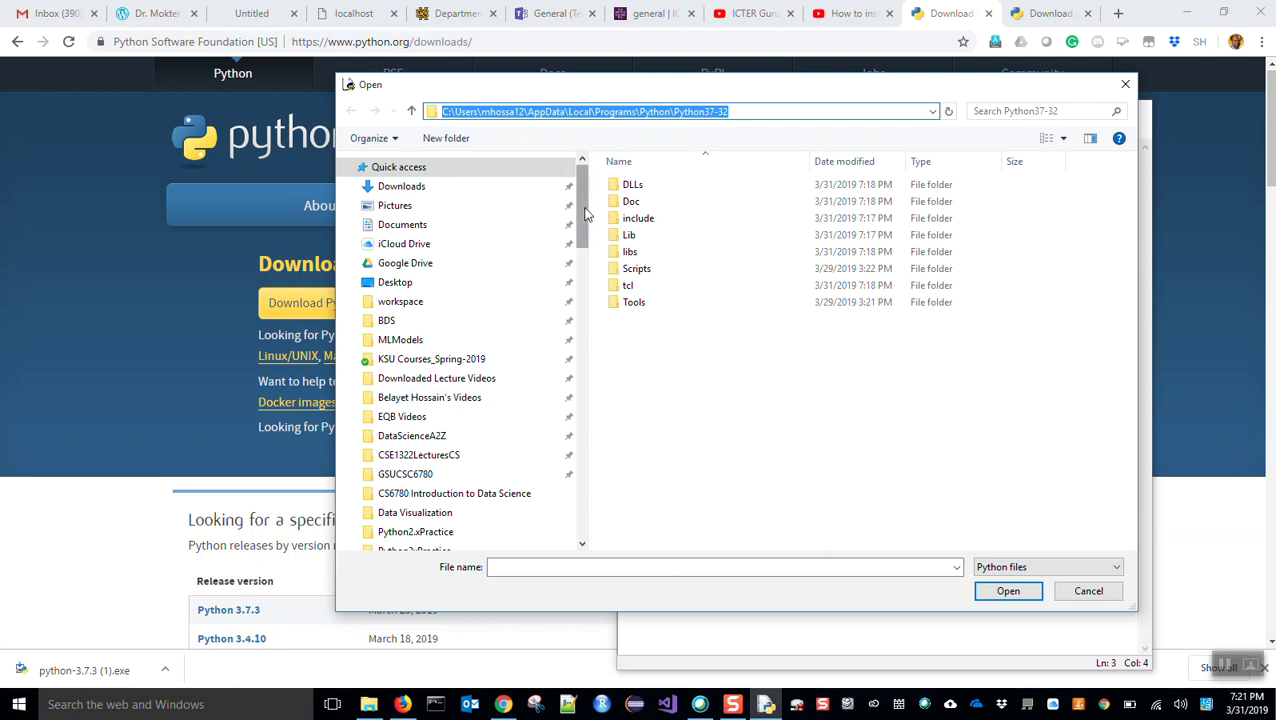
# - Open the Python file ex34_3.x from the Python3xPractice folder inside workspace > DataScienceA2Z
pyautogui.click(400, 301)
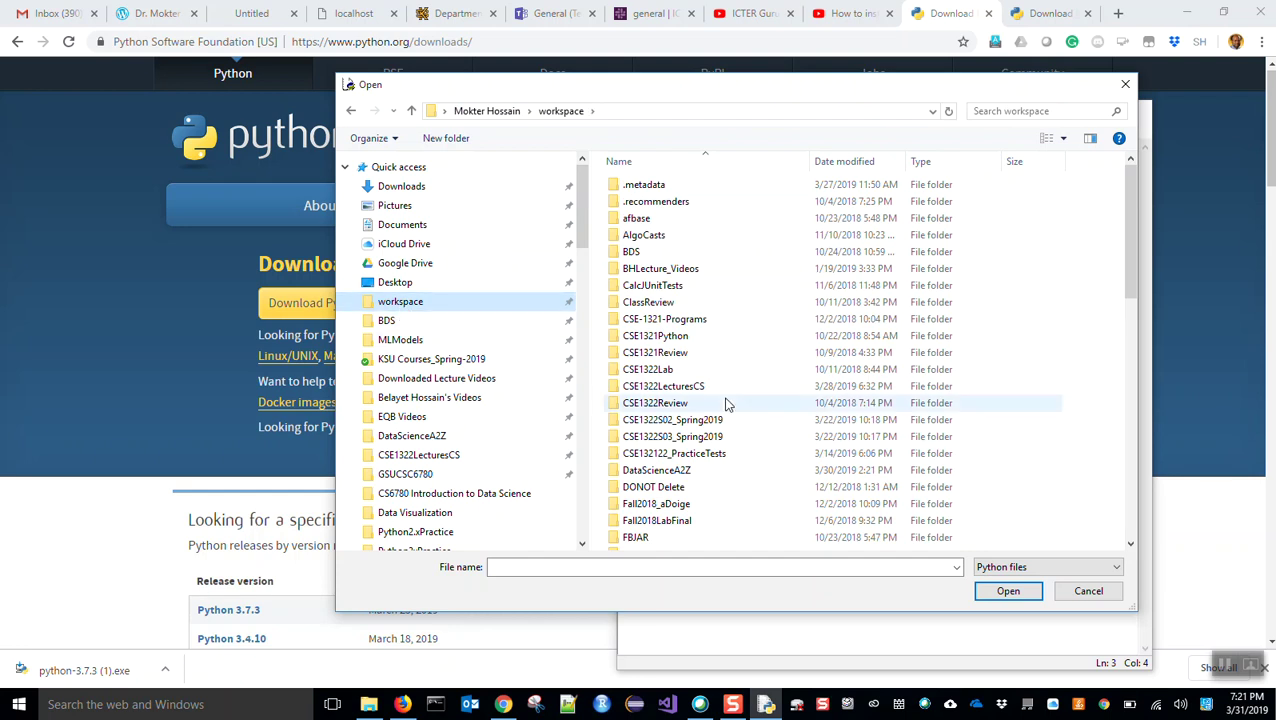
pyautogui.scroll(-1, 727, 403)
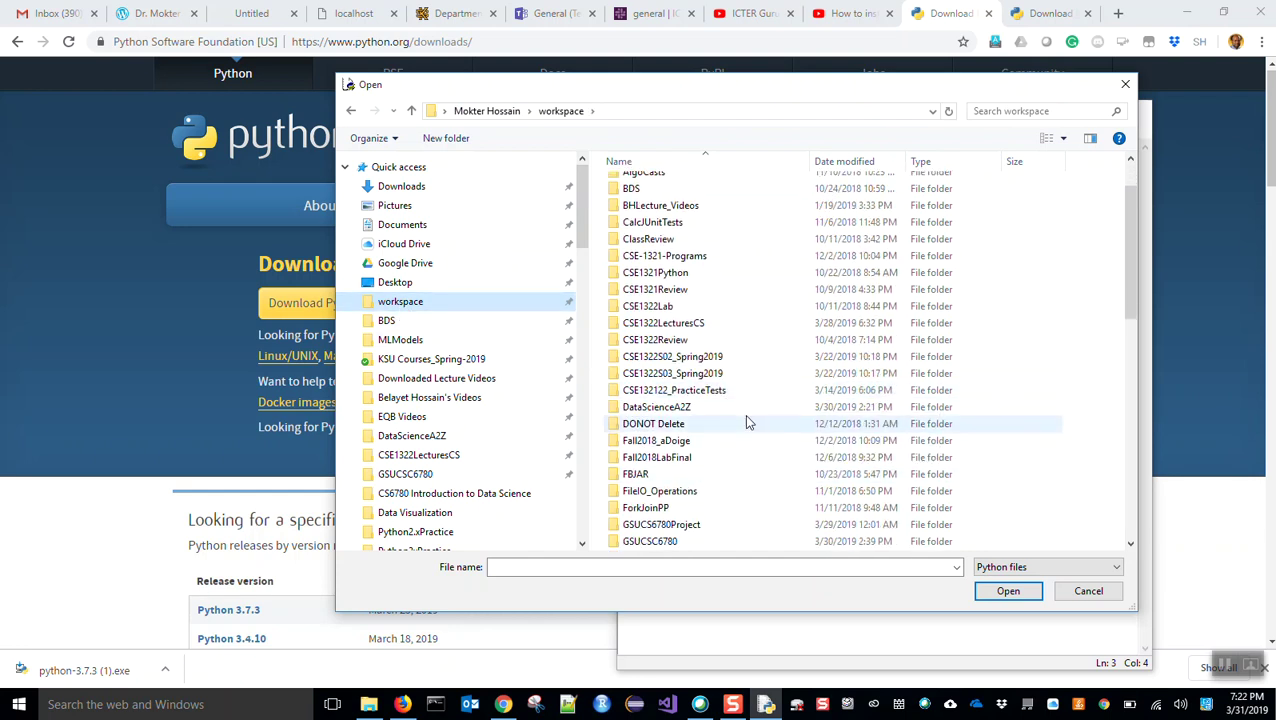
pyautogui.doubleClick(653, 409)
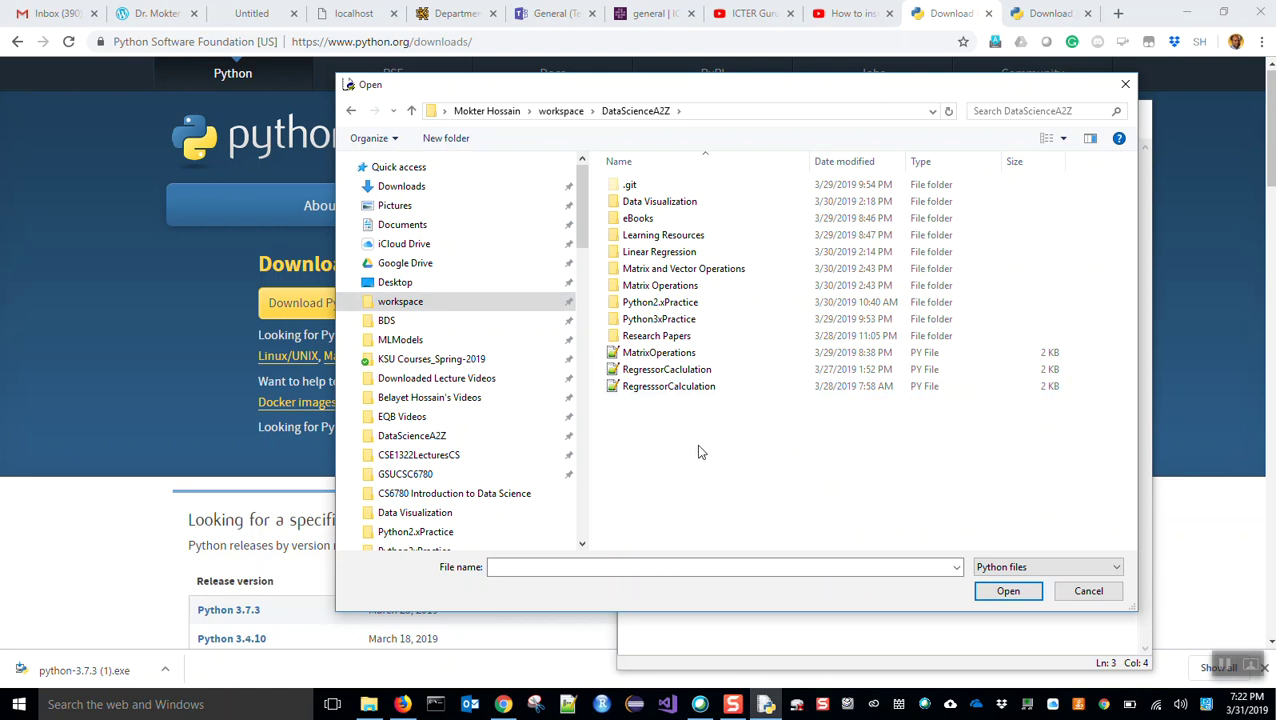
pyautogui.doubleClick(688, 320)
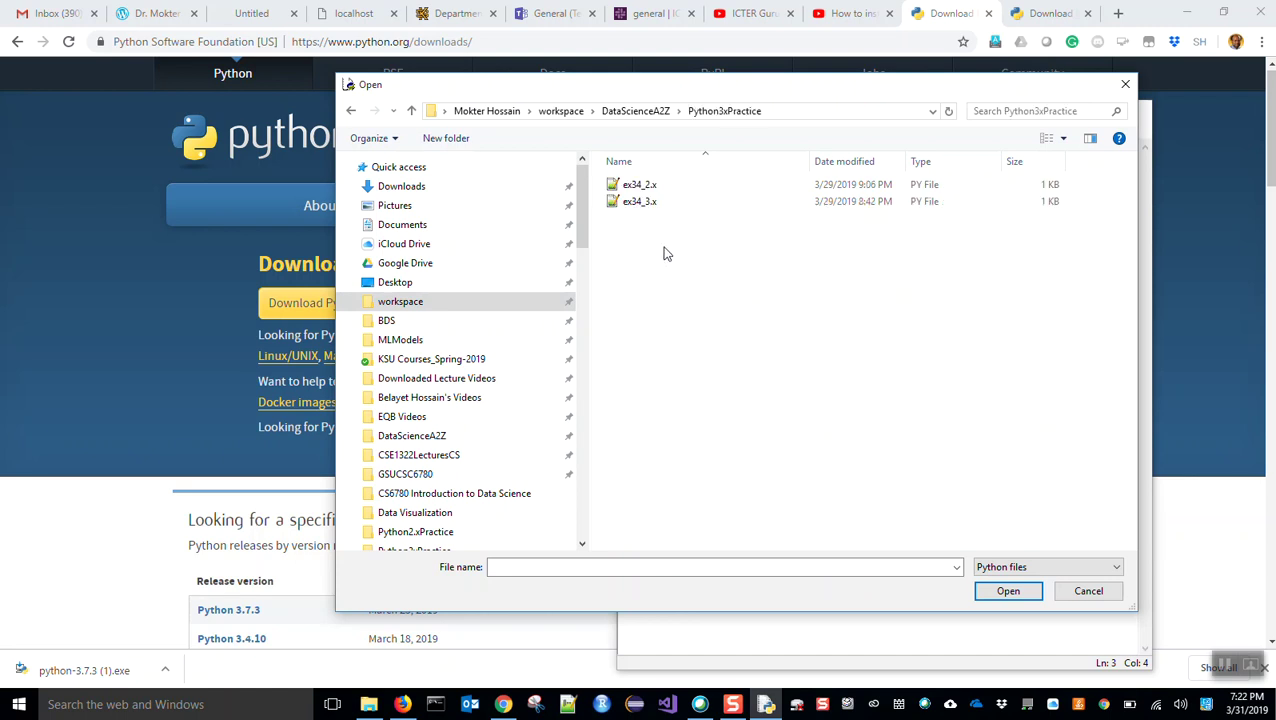
pyautogui.click(640, 202)
pyautogui.click(1009, 591)
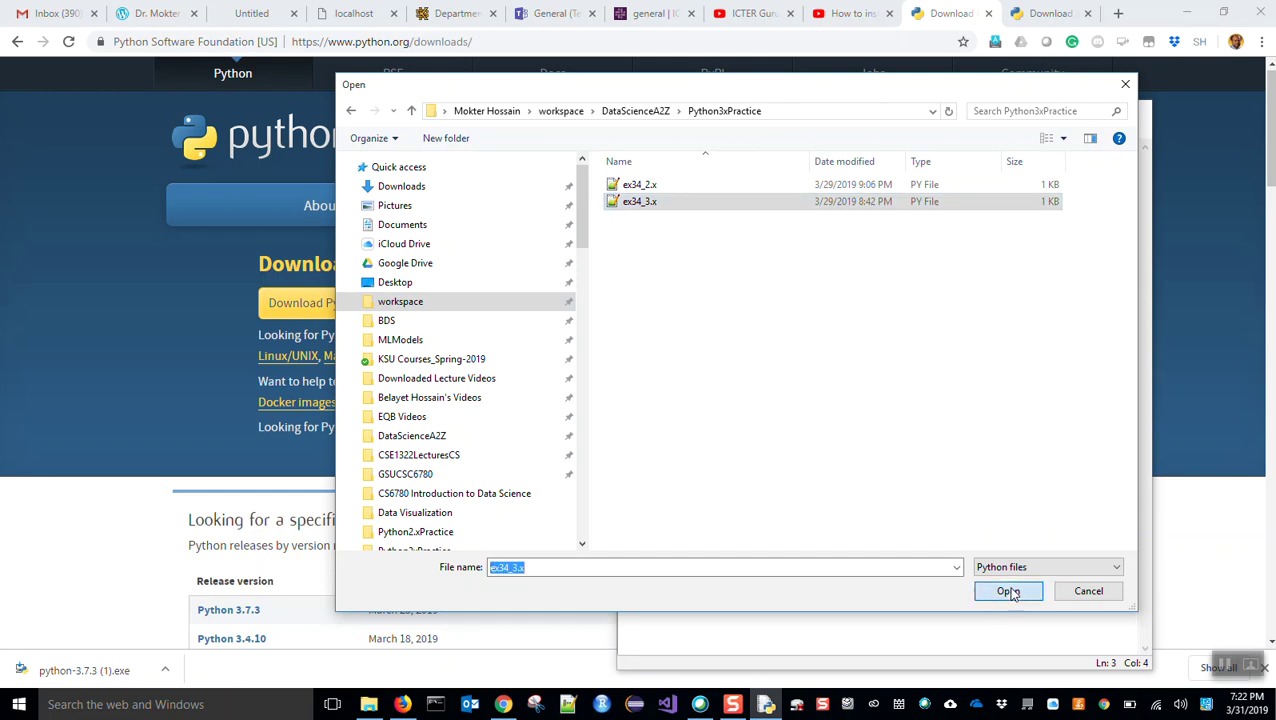
# - Highlight the entire code of ex34_3.x.py to review it, and clear the selection
pyautogui.click(384, 440)
pyautogui.moveTo(207, 418); pyautogui.dragTo(51, 128)
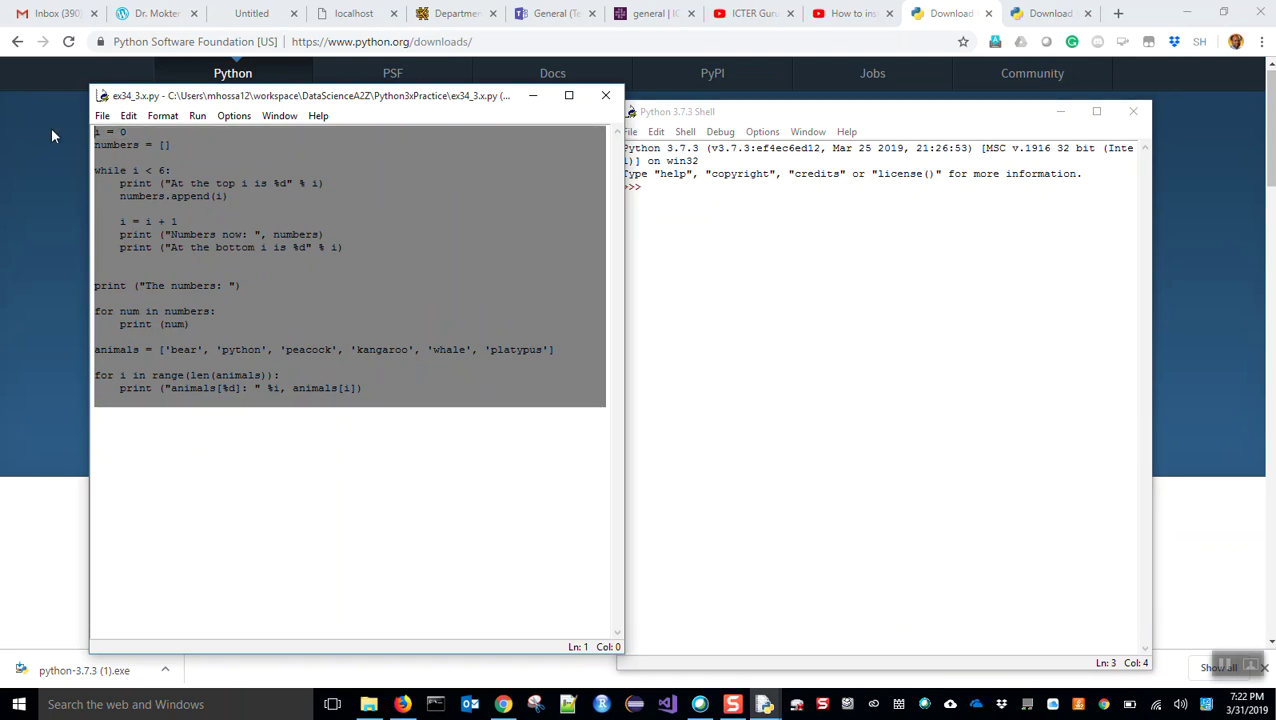
pyautogui.click(225, 458)
# - Run ex34_3.x.py as a module and move the Shell window with its output beside the script window
pyautogui.click(197, 116)
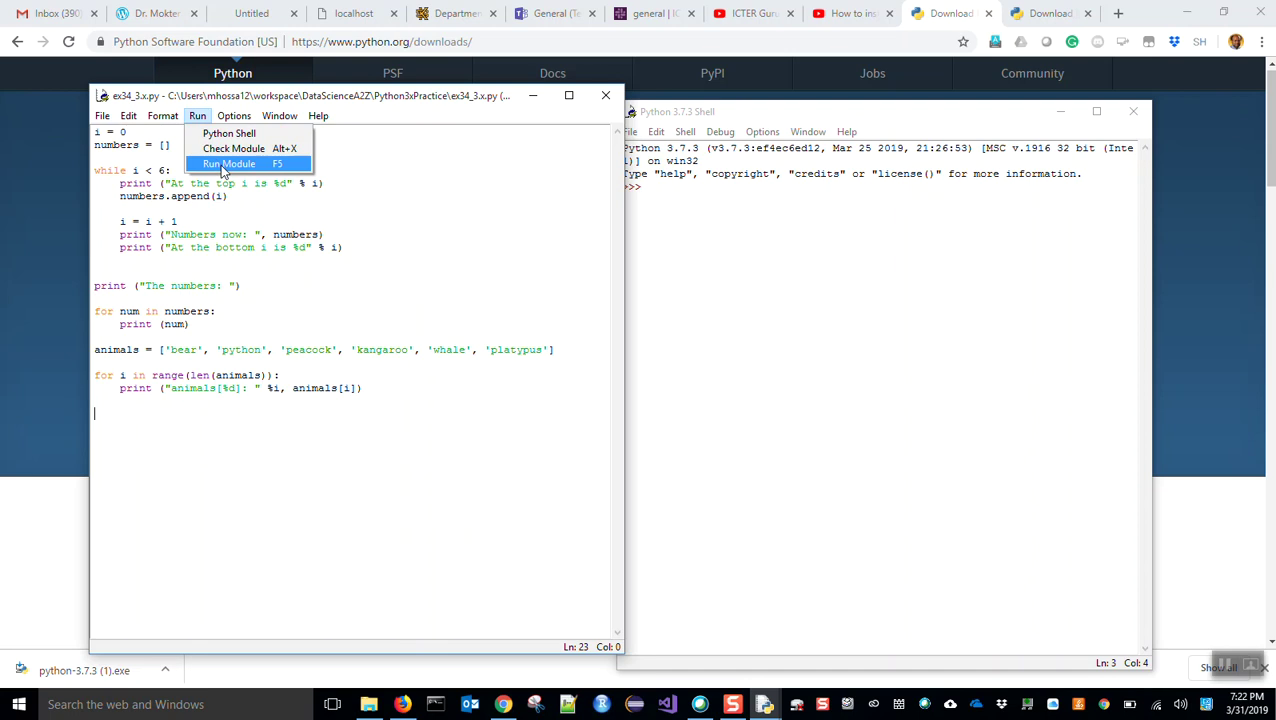
pyautogui.click(275, 166)
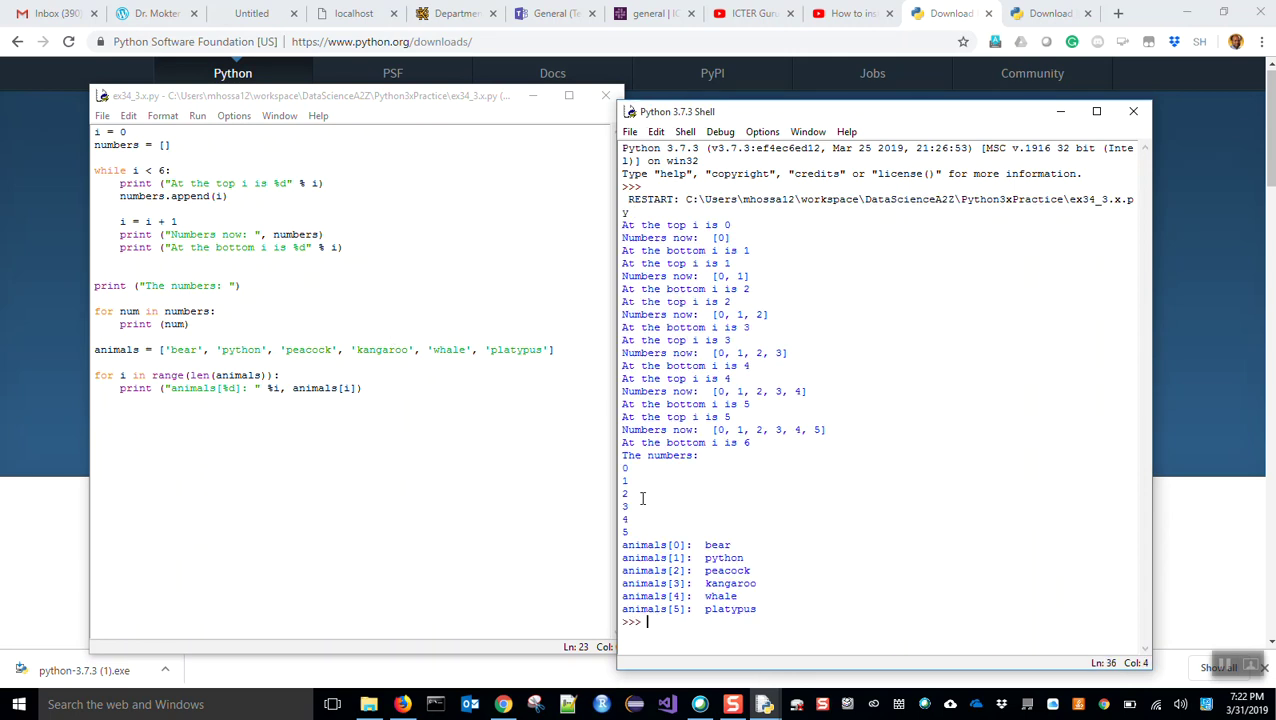
pyautogui.click(788, 468)
pyautogui.moveTo(755, 114); pyautogui.dragTo(813, 93)
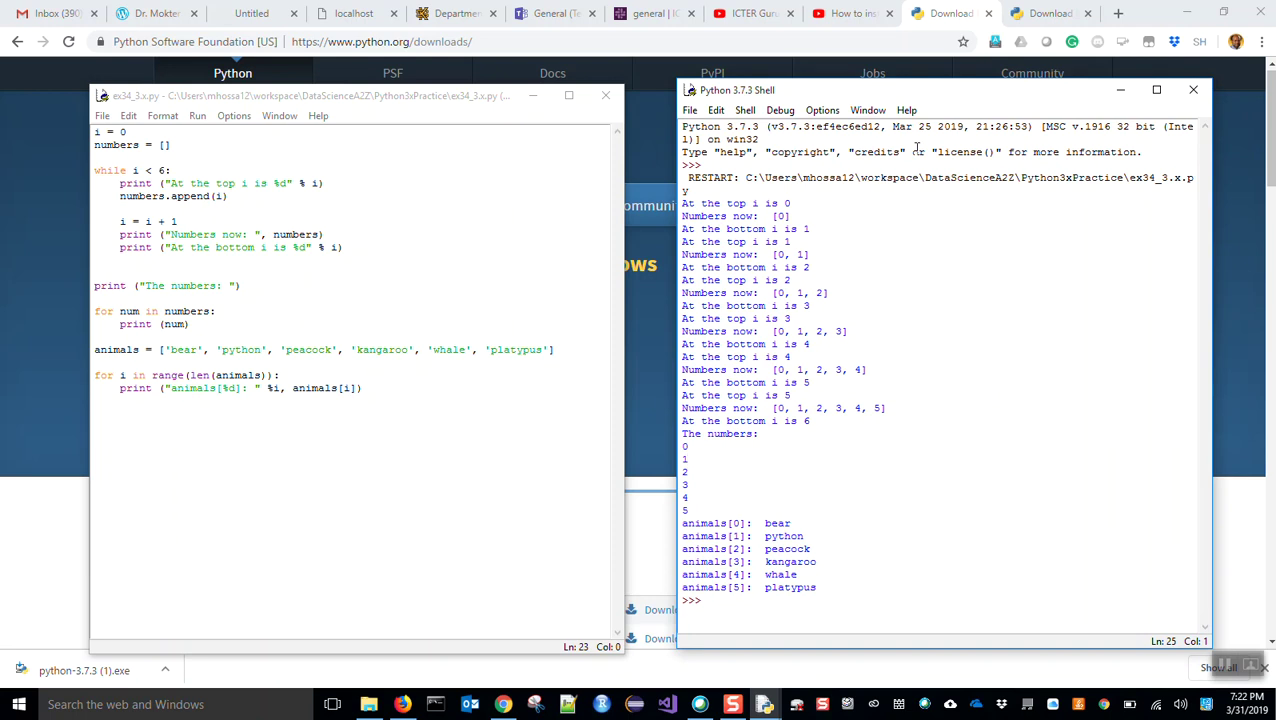
pyautogui.moveTo(918, 97); pyautogui.dragTo(863, 73)
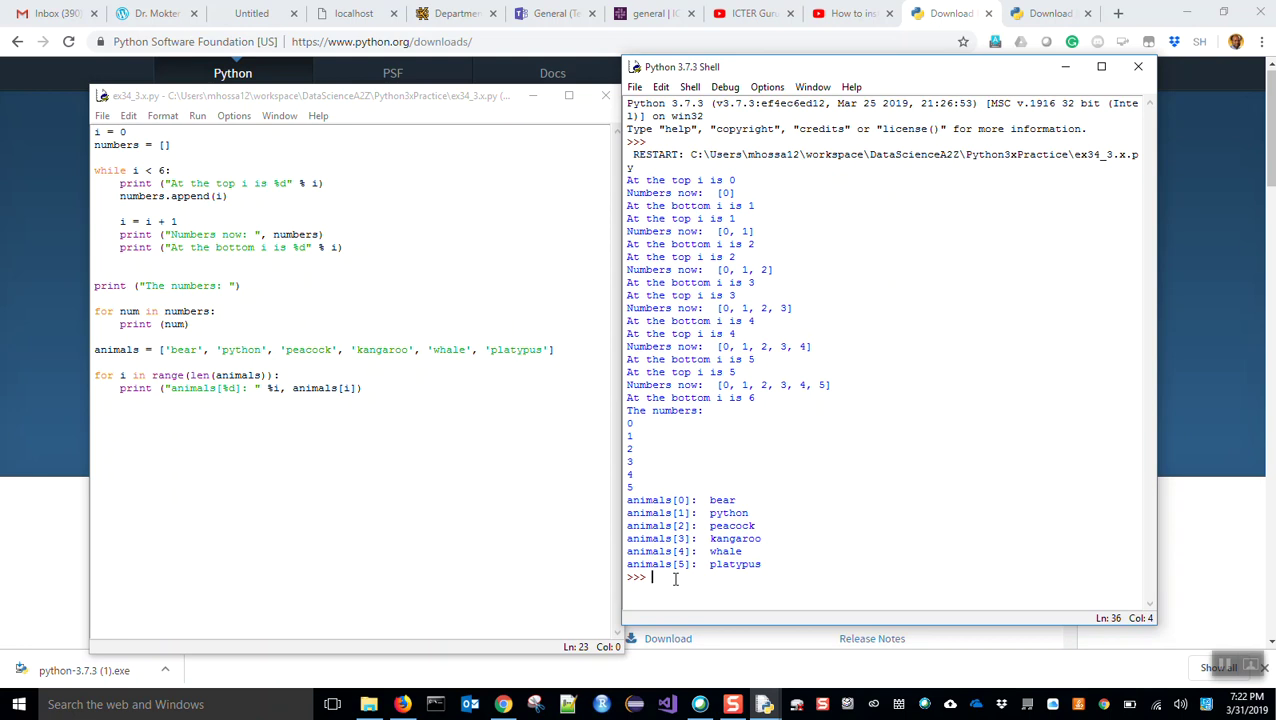
# - Evaluate 2 + 3 at the Shell prompt and execute print (3+2)
pyautogui.write('2 + 3')
pyautogui.press('Return')
pyautogui.click(666, 603)
pyautogui.write('print (')
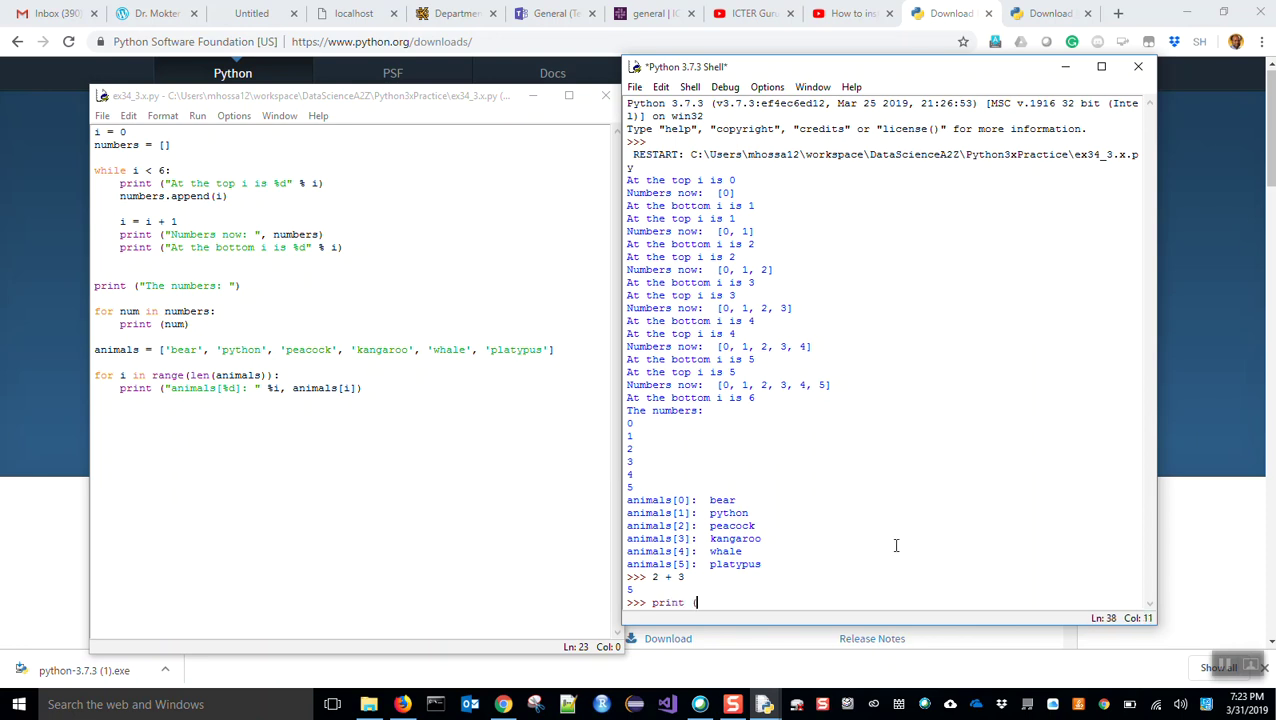
pyautogui.write('3')
pyautogui.write('_')
pyautogui.write('2)')
pyautogui.press('Return')
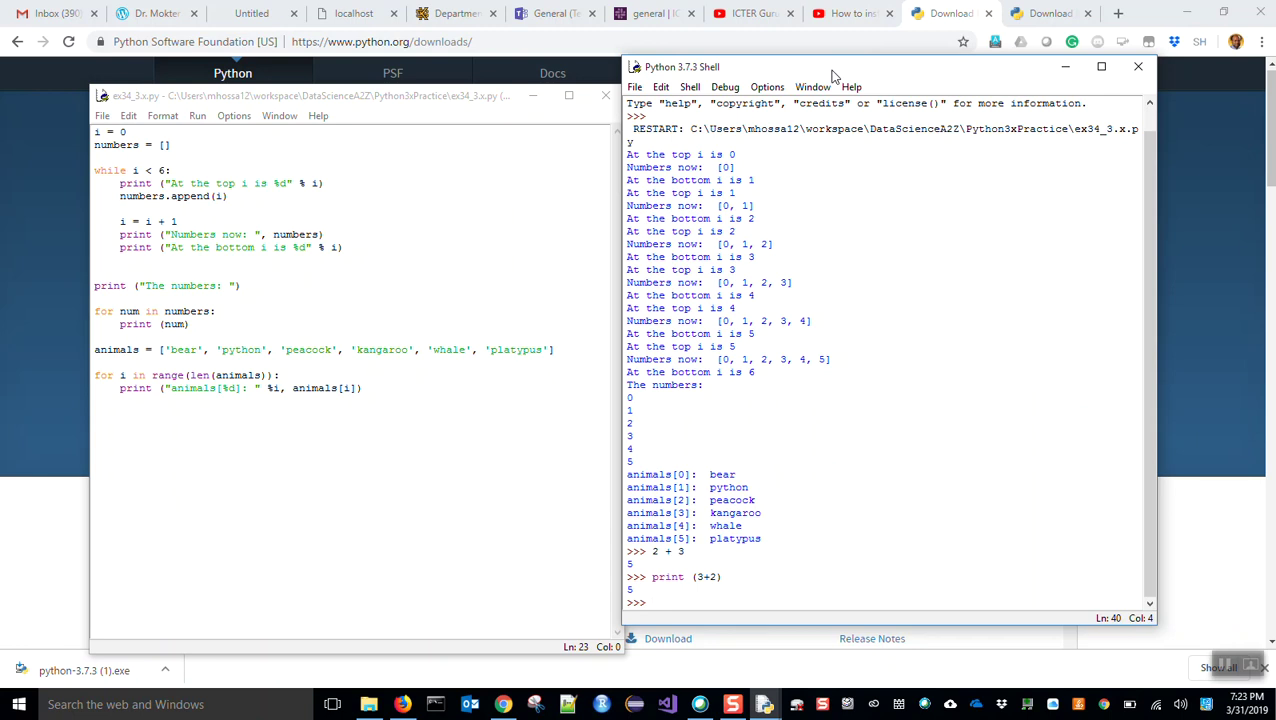
# - Arrange the Shell and ex34_3.x.py windows side by side with a gap between them, and return to the script's end
pyautogui.moveTo(829, 68); pyautogui.dragTo(864, 70)
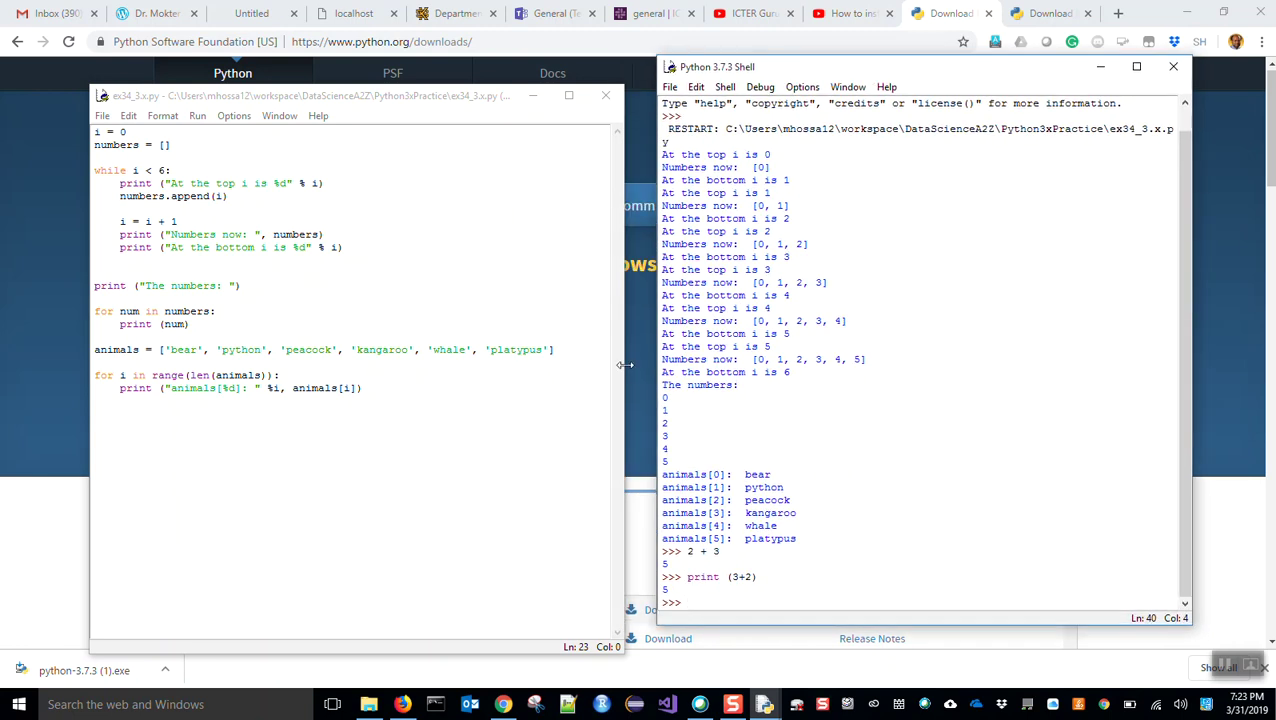
pyautogui.click(490, 100)
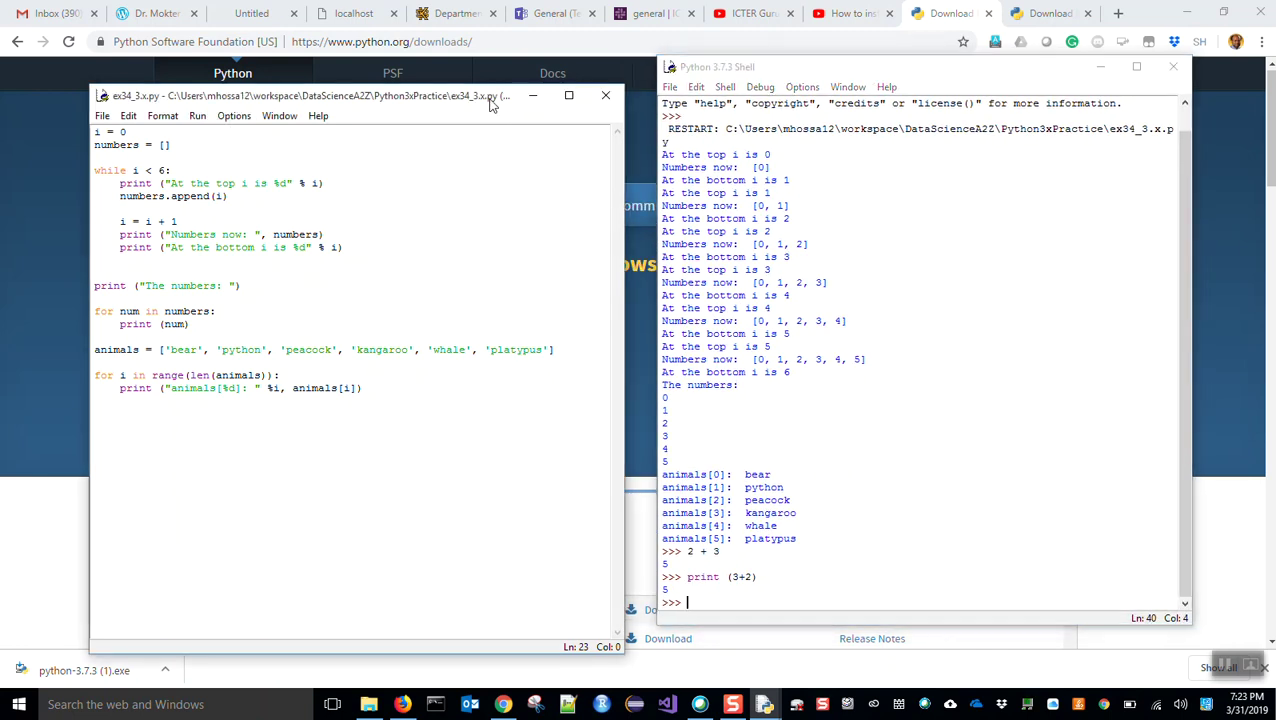
pyautogui.moveTo(490, 100); pyautogui.dragTo(490, 93)
pyautogui.click(856, 410)
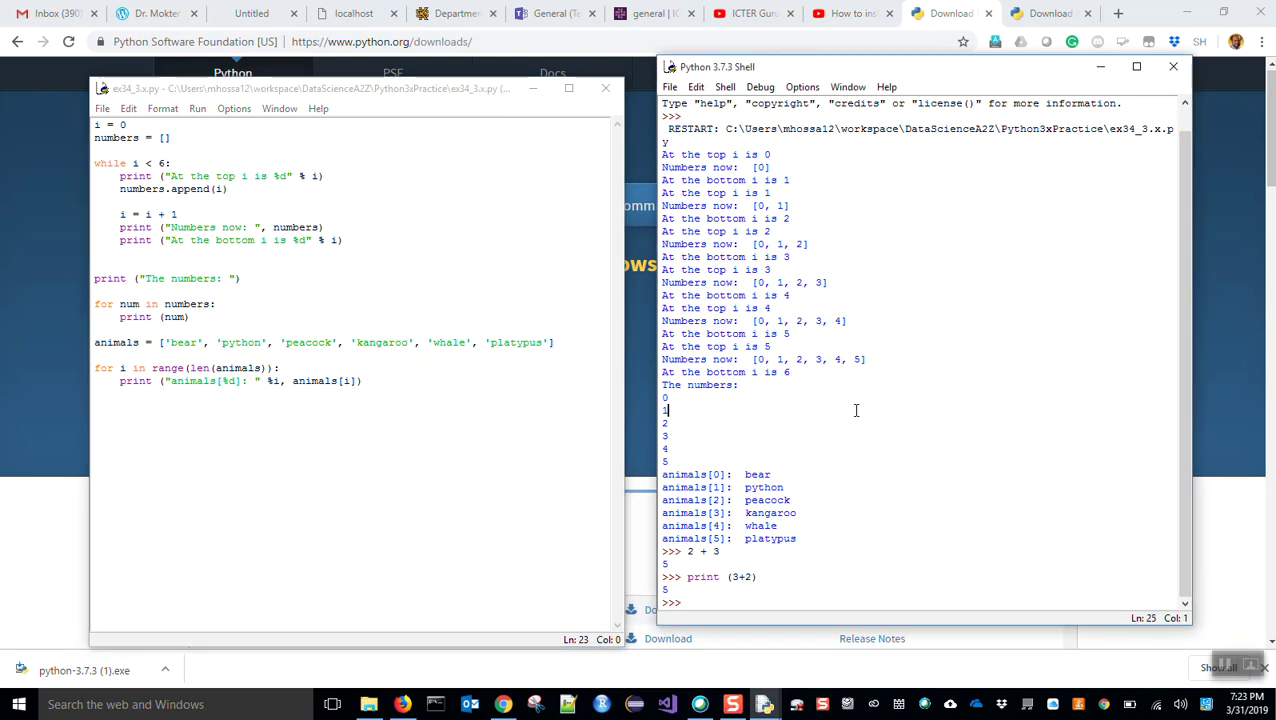
pyautogui.click(443, 458)
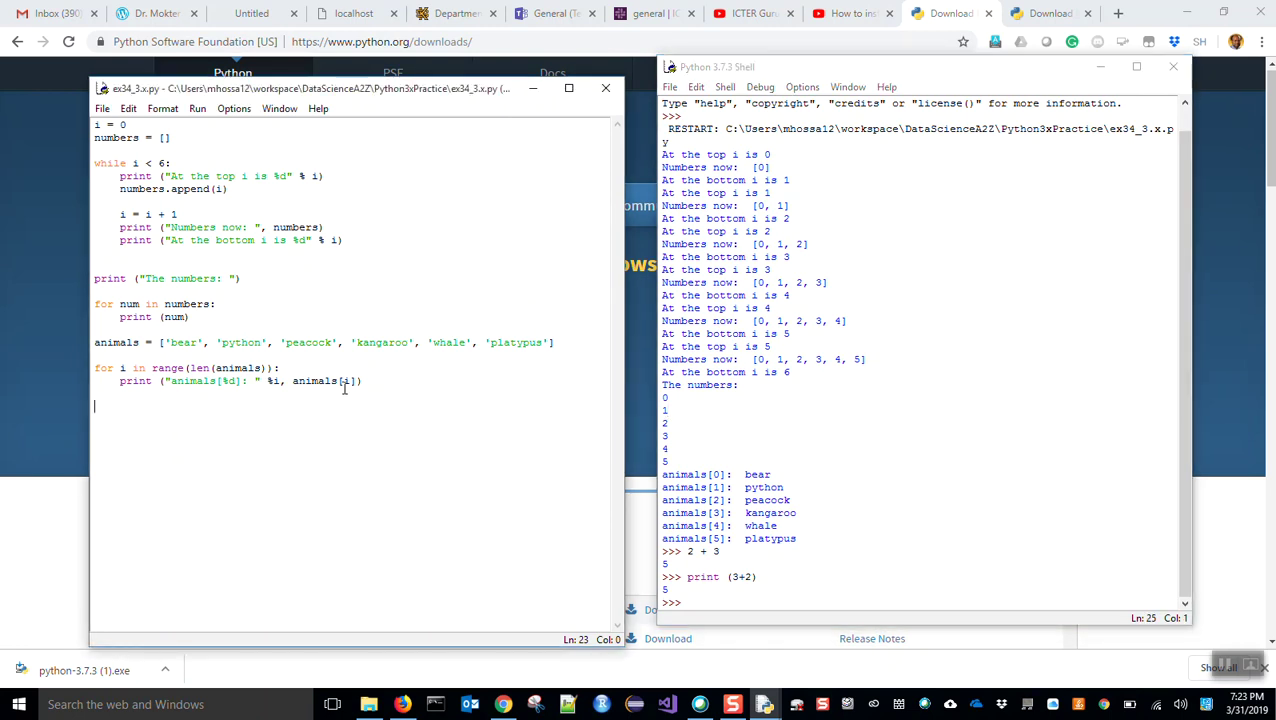
# - Move the ex34_3.x.py window slightly up beside the Shell and place the cursor on the blank line above print ("The numbers: ")
pyautogui.moveTo(313, 90); pyautogui.dragTo(312, 75)
pyautogui.click(138, 397)
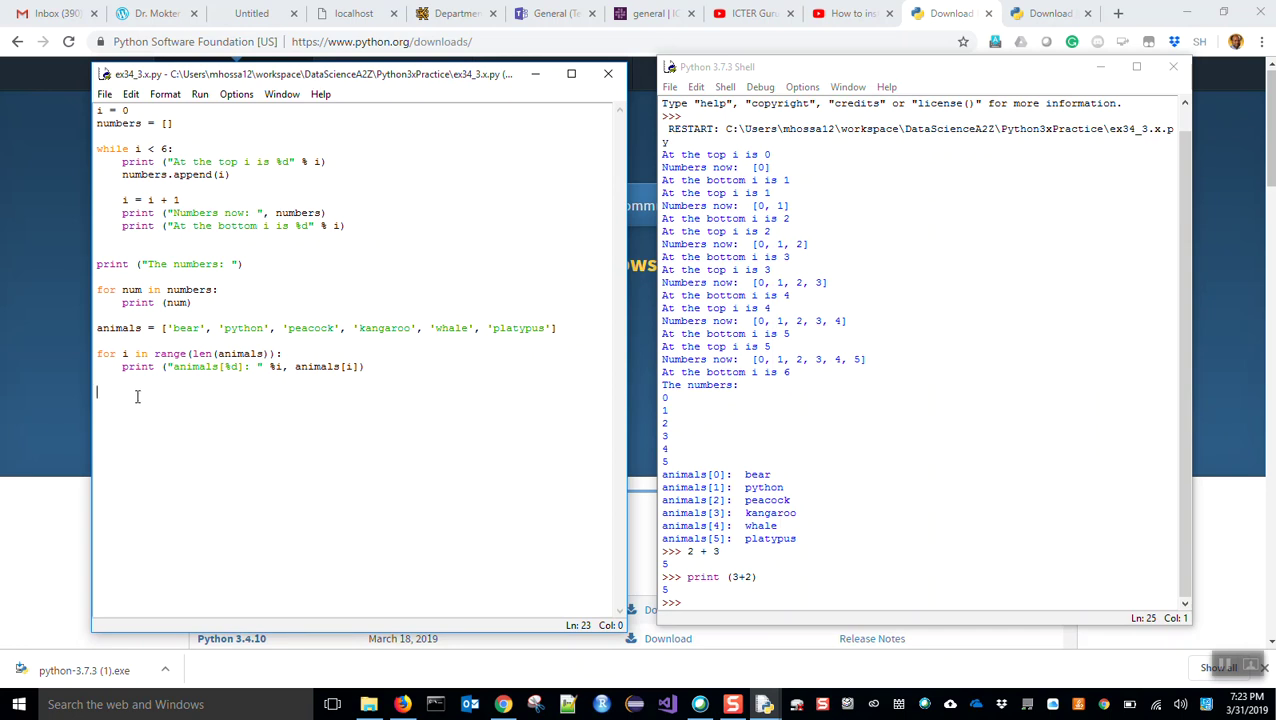
pyautogui.moveTo(138, 397); pyautogui.dragTo(102, 258)
pyautogui.click(102, 252)
pyautogui.click(105, 95)
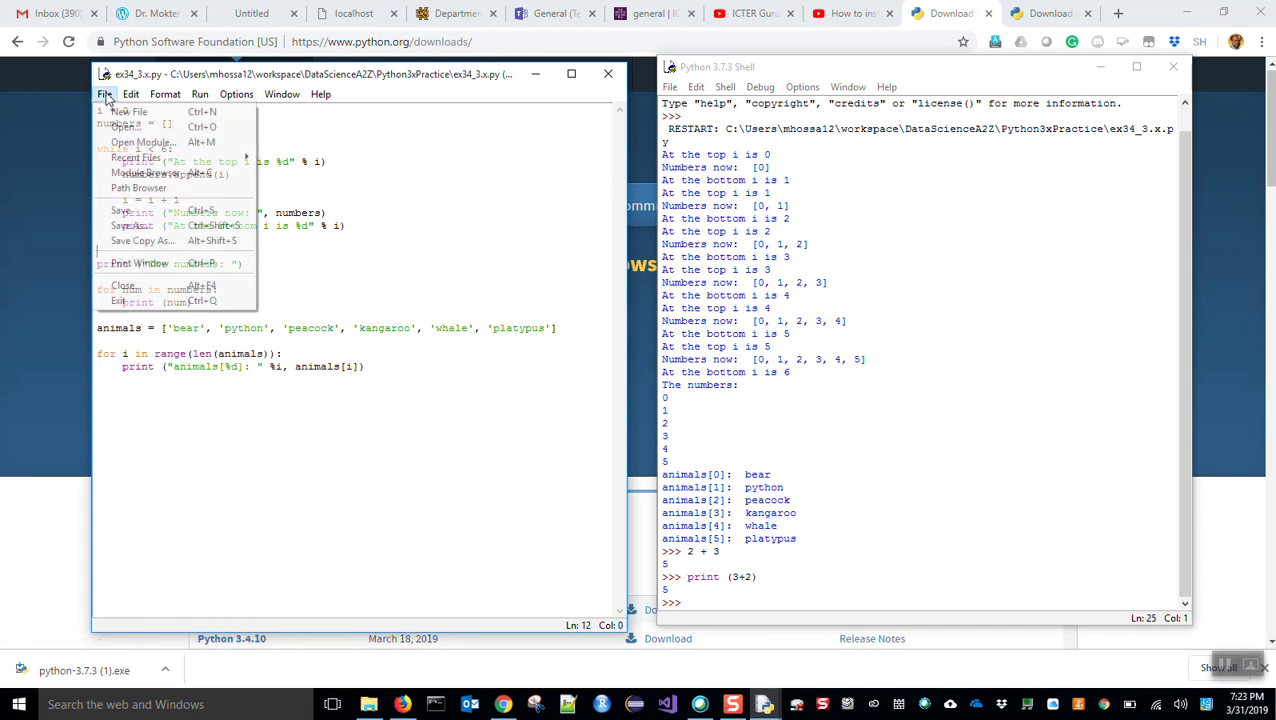
pyautogui.click(148, 229)
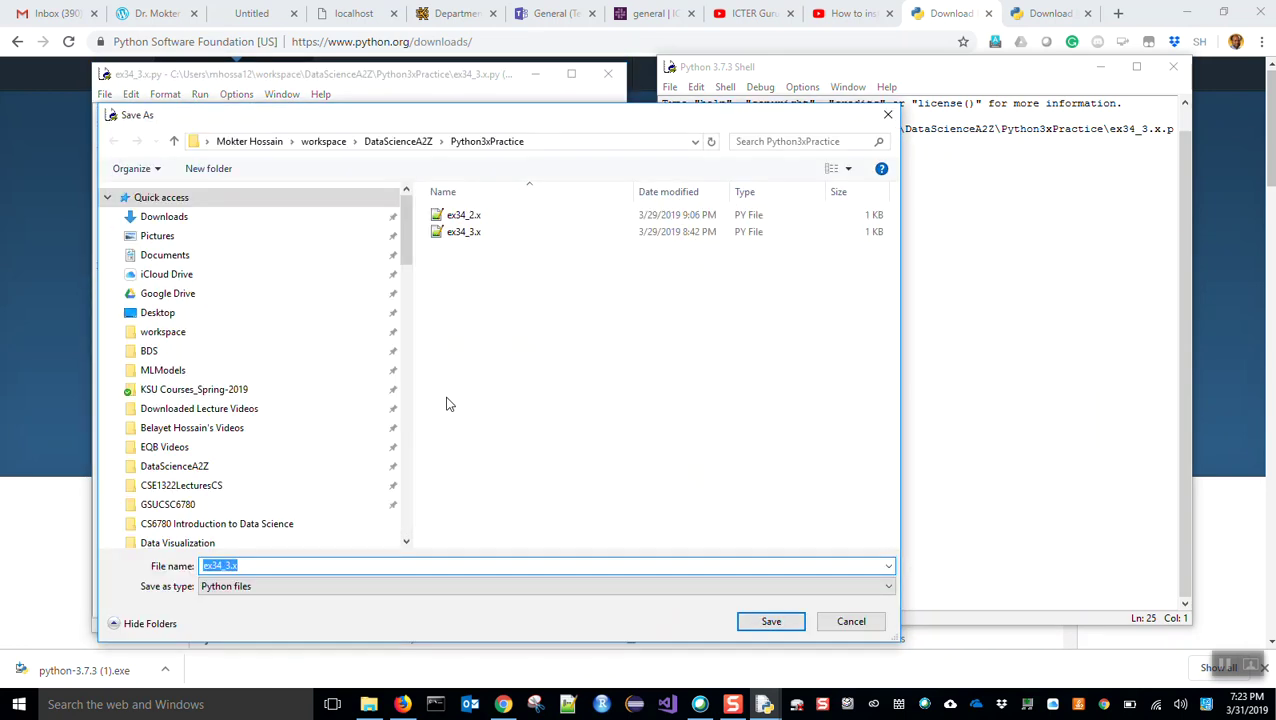
pyautogui.click(851, 621)
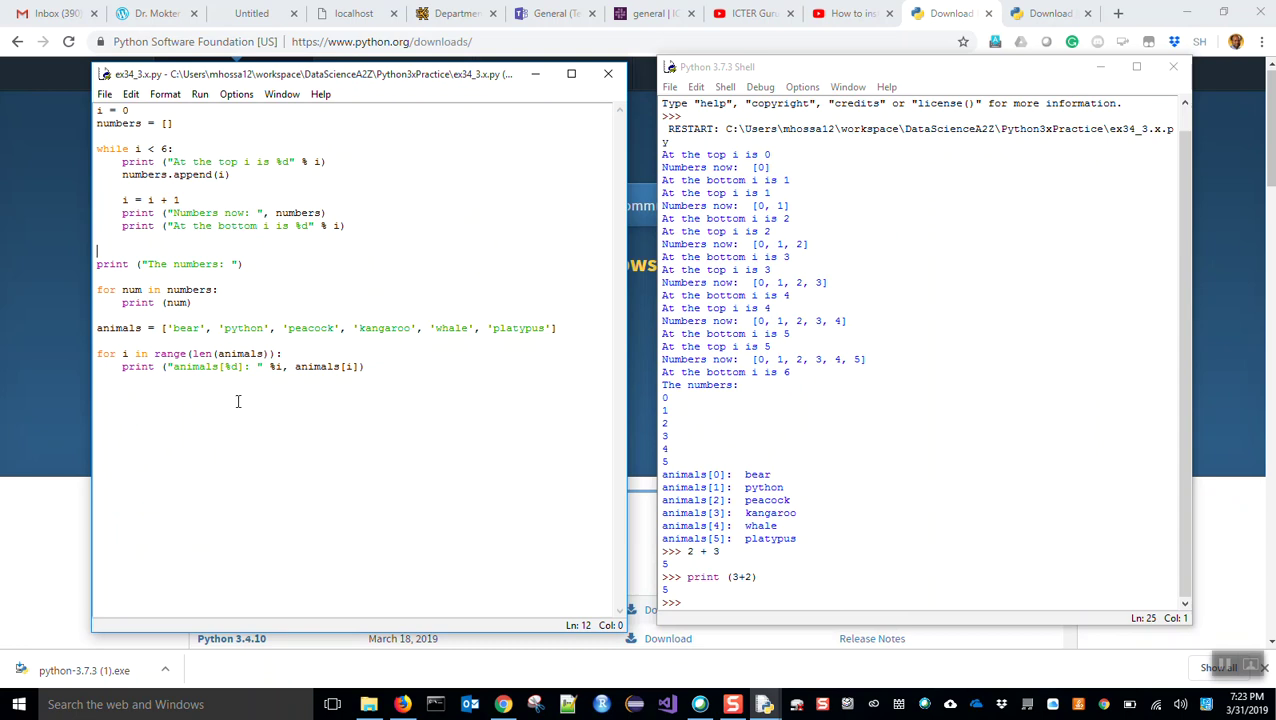
# - Highlight the code from the blank line above print ("The numbers: ") through the for i in range(len(animals)) line, and clear the selection
pyautogui.hotkey('shift', 'Down')
pyautogui.hotkey('shift', 'Down')
pyautogui.hotkey('shift', 'Down')
pyautogui.hotkey('shift', 'Down')
pyautogui.hotkey('shift', 'Down')
pyautogui.hotkey('shift', 'Down')
pyautogui.hotkey('shift', 'Down')
pyautogui.hotkey('shift', 'Down')
pyautogui.hotkey('shift', 'Down')
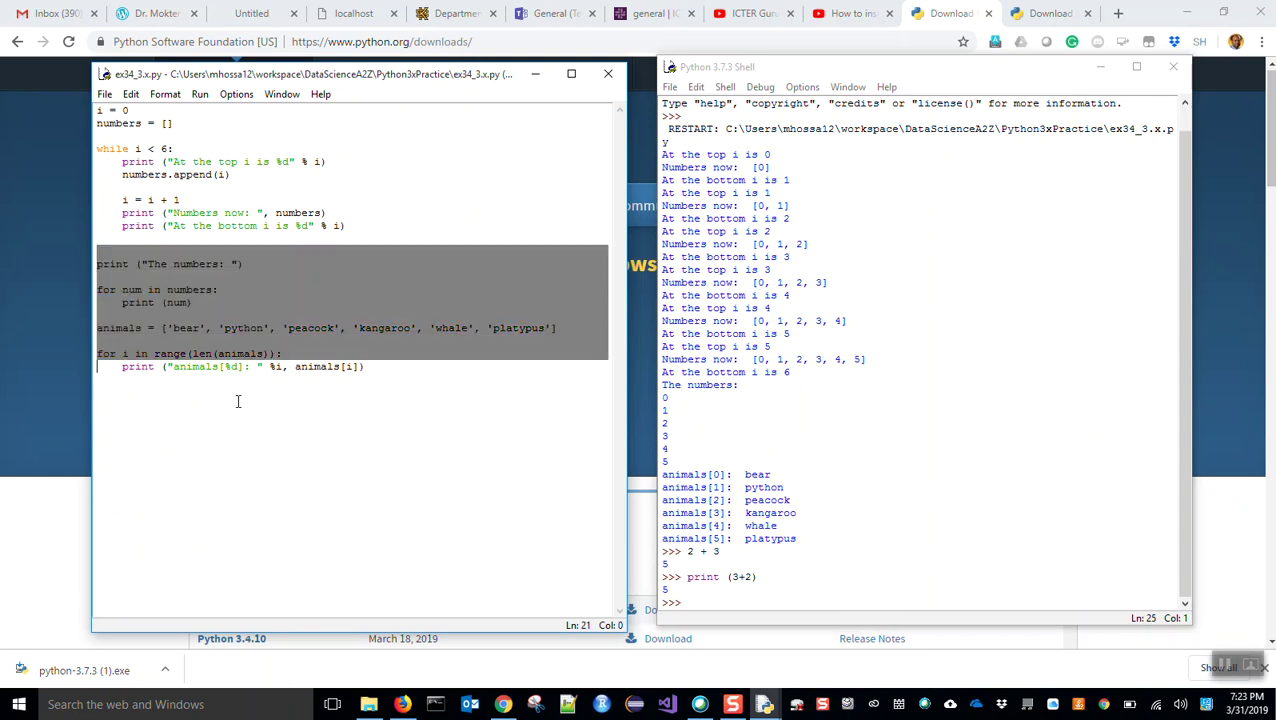
pyautogui.press('Down')
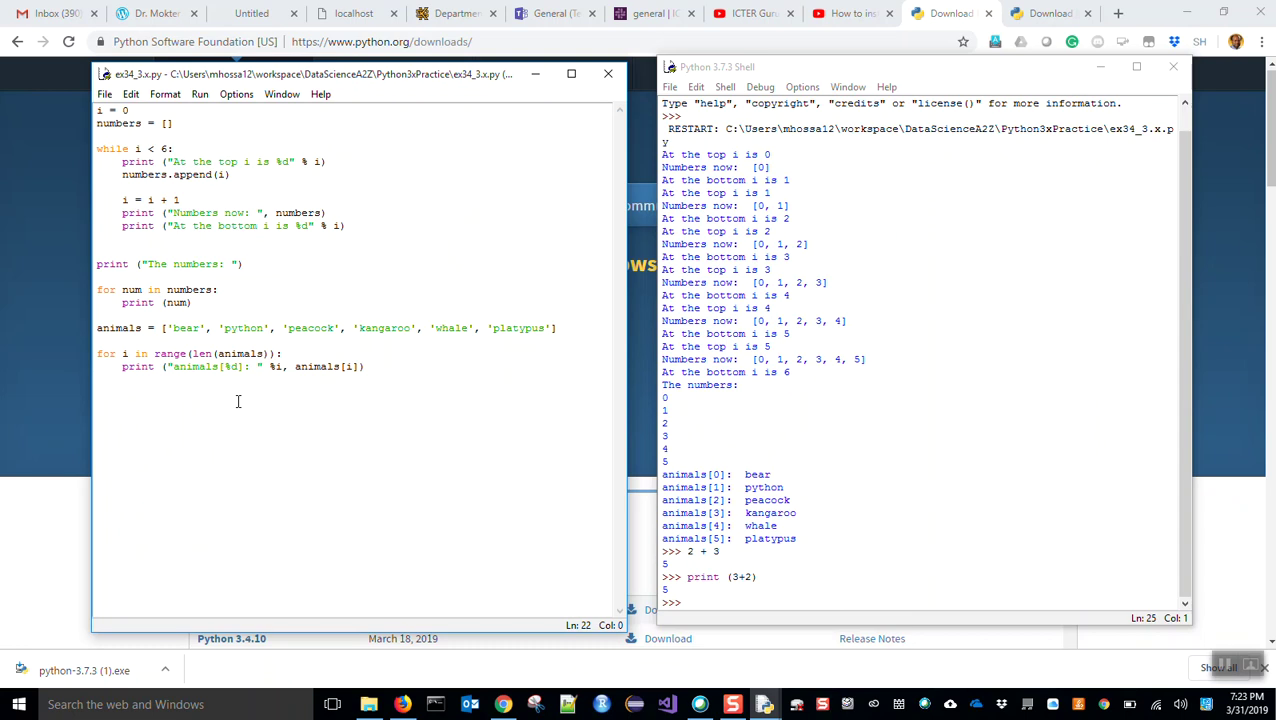
# - Select the code from for num in numbers to the script's end, run ex34_3.x.py as a module, and clear the selection
pyautogui.press('Up')
pyautogui.press('Up')
pyautogui.press('Up')
pyautogui.press('Up')
pyautogui.press('Up')
pyautogui.hotkey('shift', 'Down')
pyautogui.hotkey('shift', 'Down')
pyautogui.hotkey('shift', 'Down')
pyautogui.hotkey('shift', 'Down')
pyautogui.hotkey('shift', 'Down')
pyautogui.hotkey('shift', 'Down')
pyautogui.hotkey('shift', 'Down')
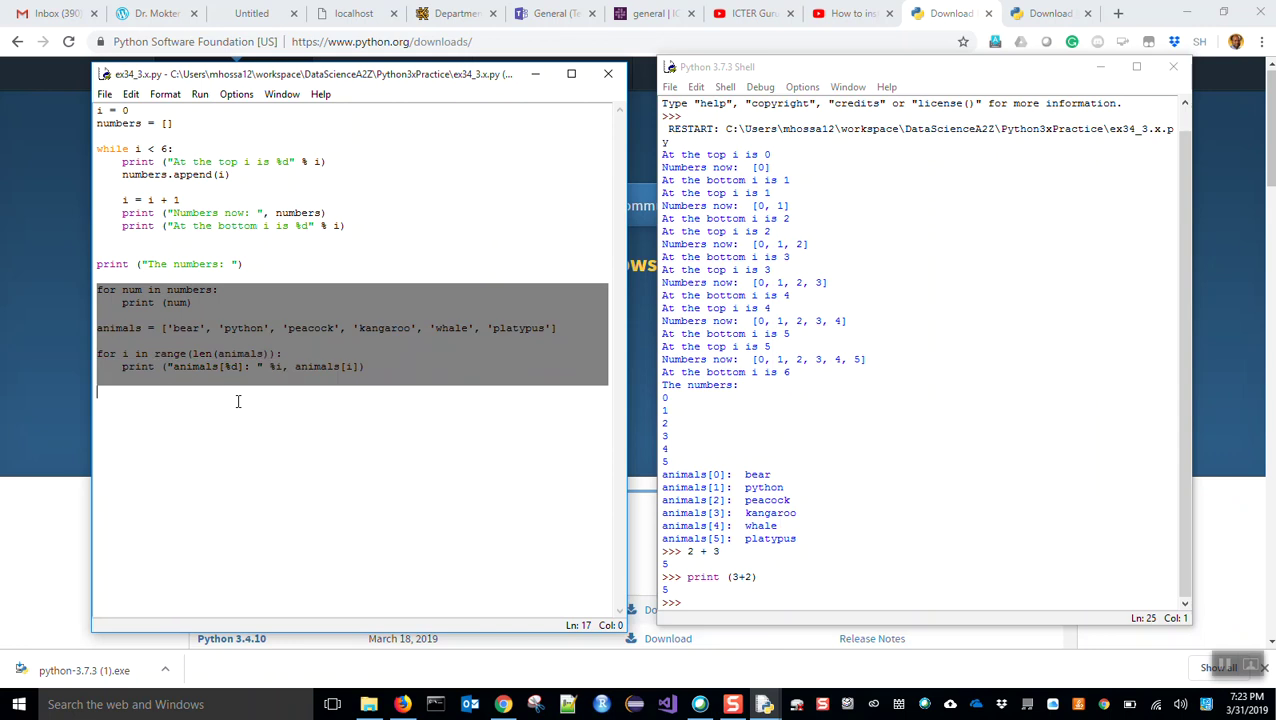
pyautogui.click(200, 94)
pyautogui.click(232, 142)
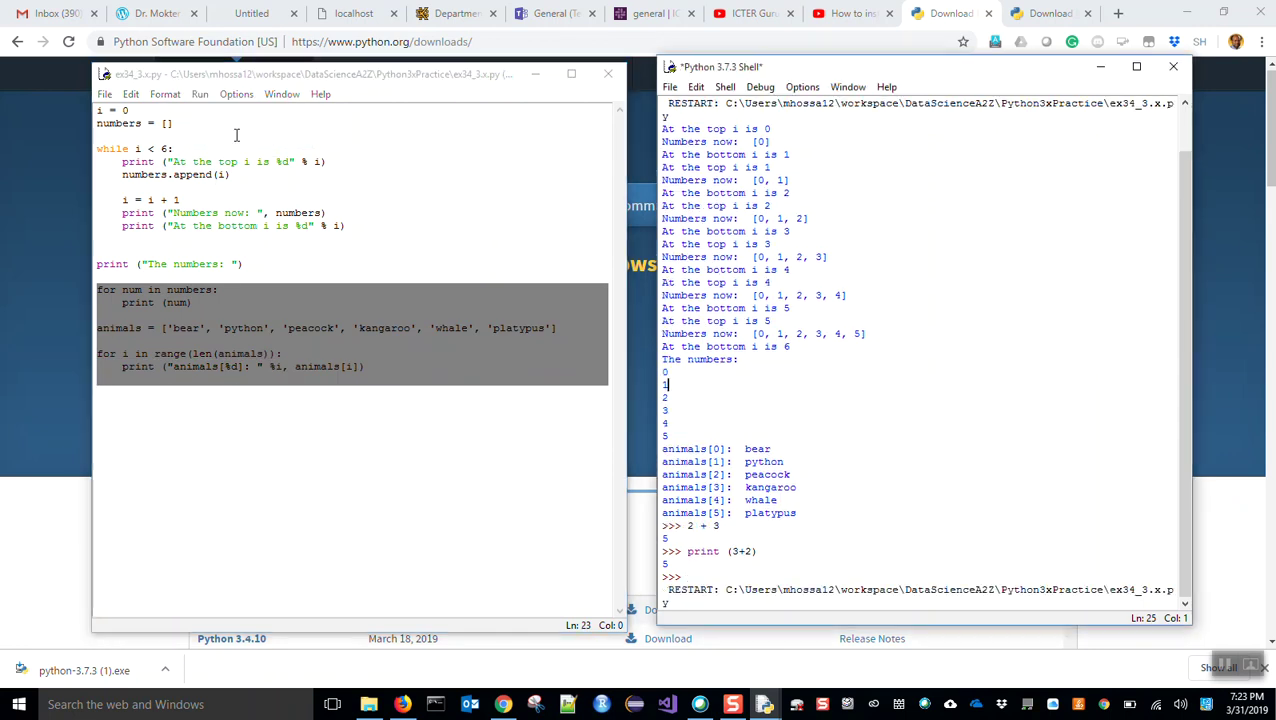
pyautogui.click(229, 436)
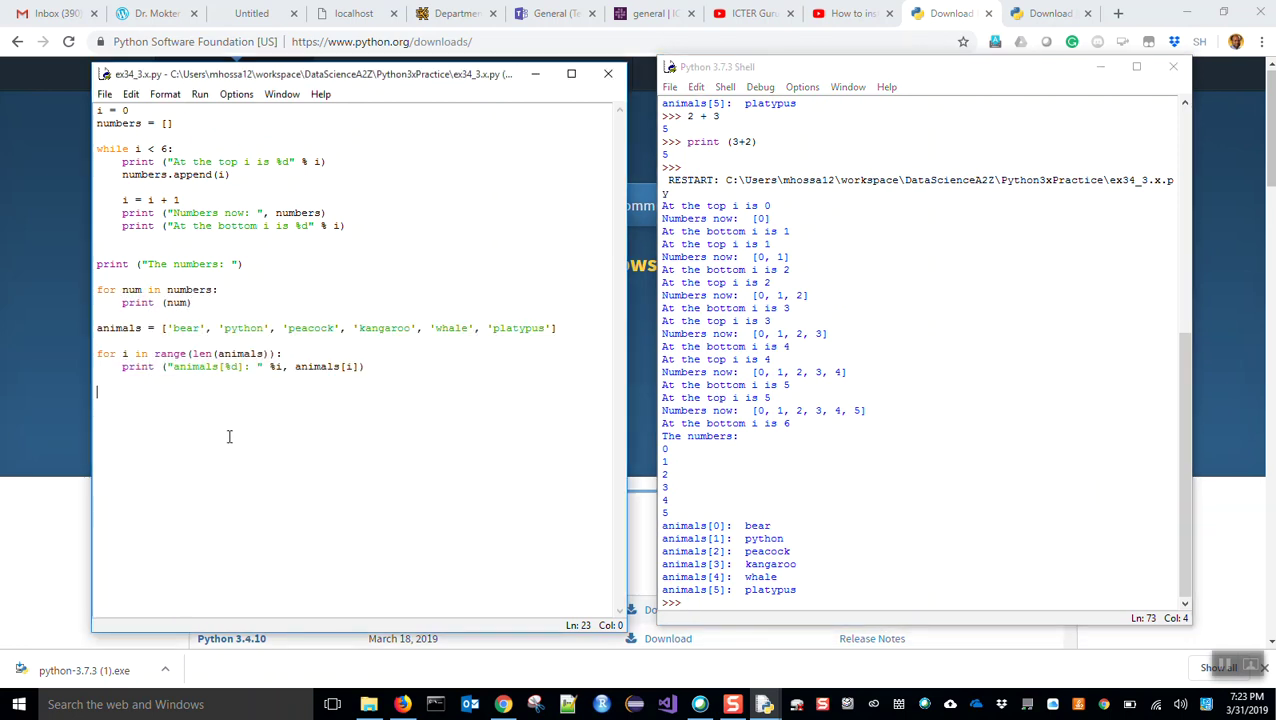
# - Select the code from i = 0 through the while loop, run the module again, and return to the script's end
pyautogui.click(309, 271)
pyautogui.moveTo(172, 246); pyautogui.dragTo(80, 106)
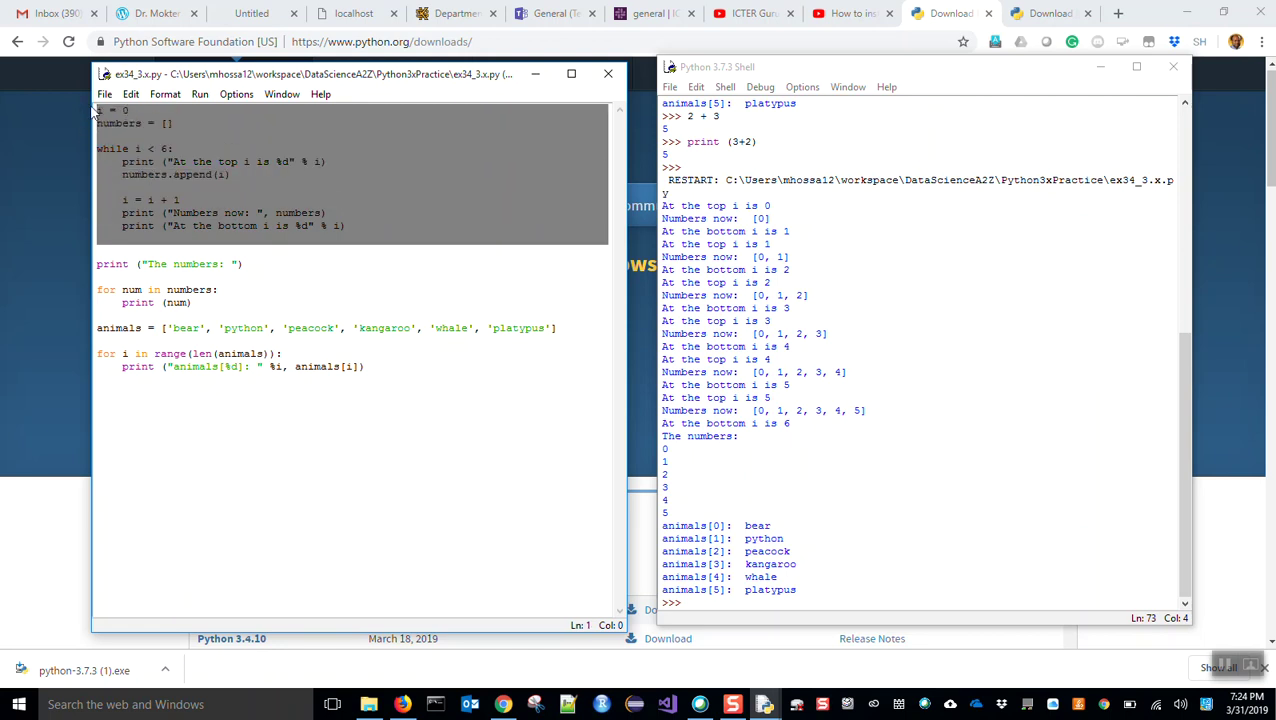
pyautogui.click(199, 94)
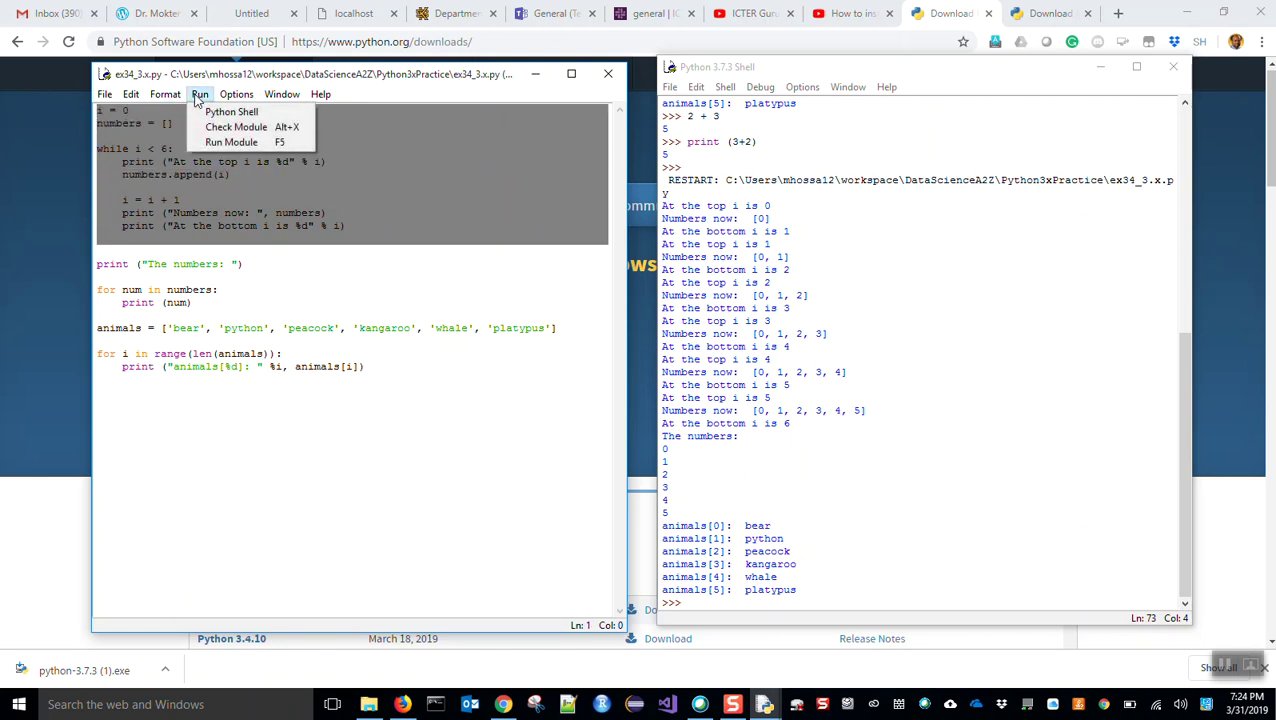
pyautogui.click(217, 142)
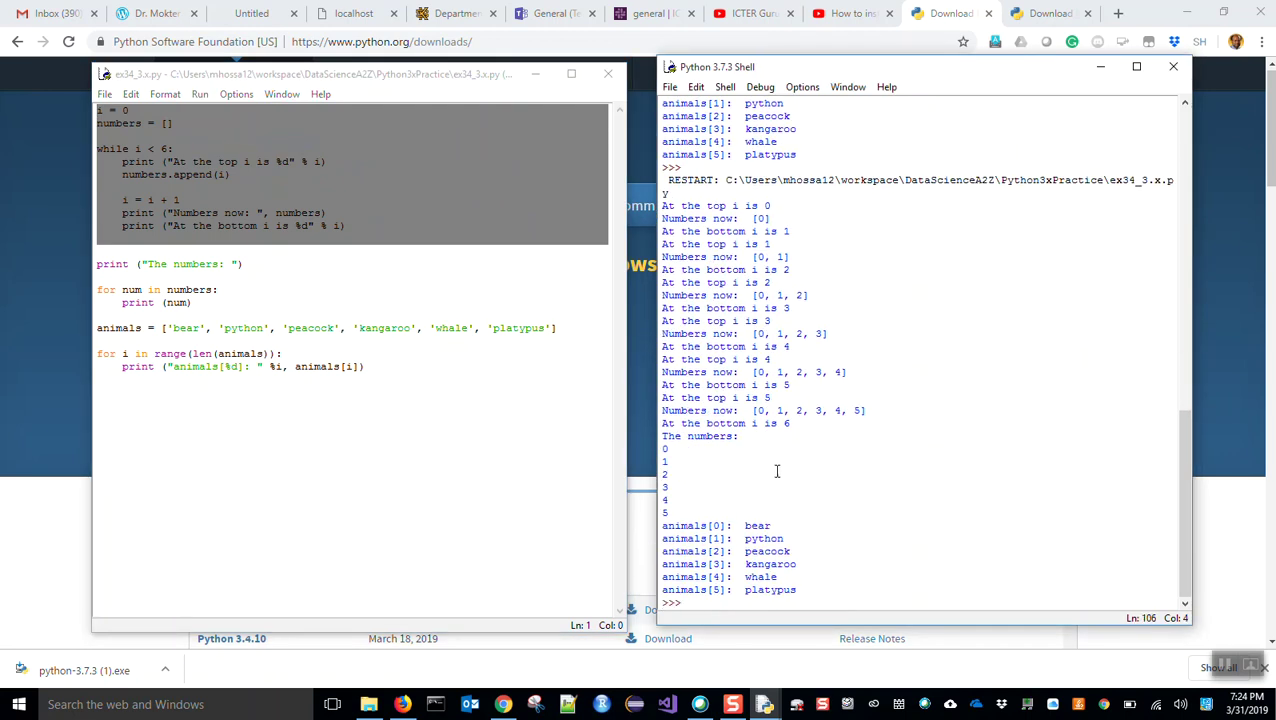
pyautogui.click(387, 393)
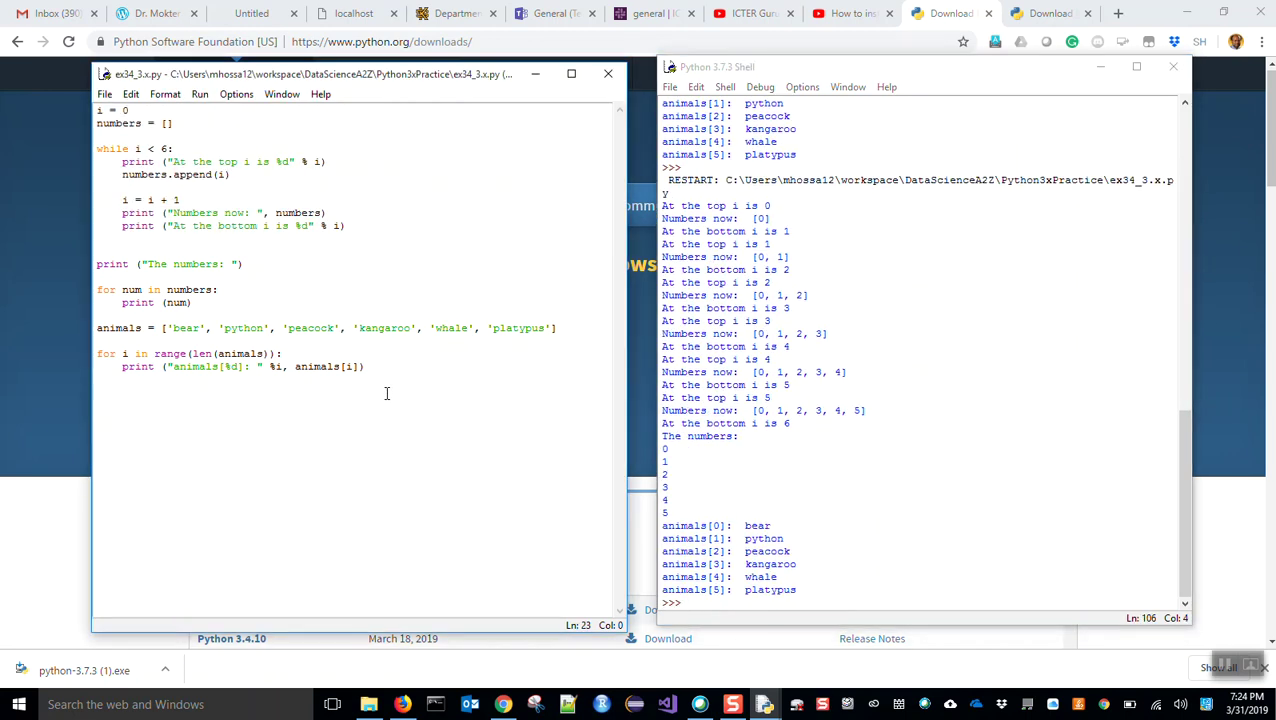
# - Switch to the YouTube page How to install Python 3 on Windows and look over the first videos of the Data Science A2Z playlist
pyautogui.click(855, 18)
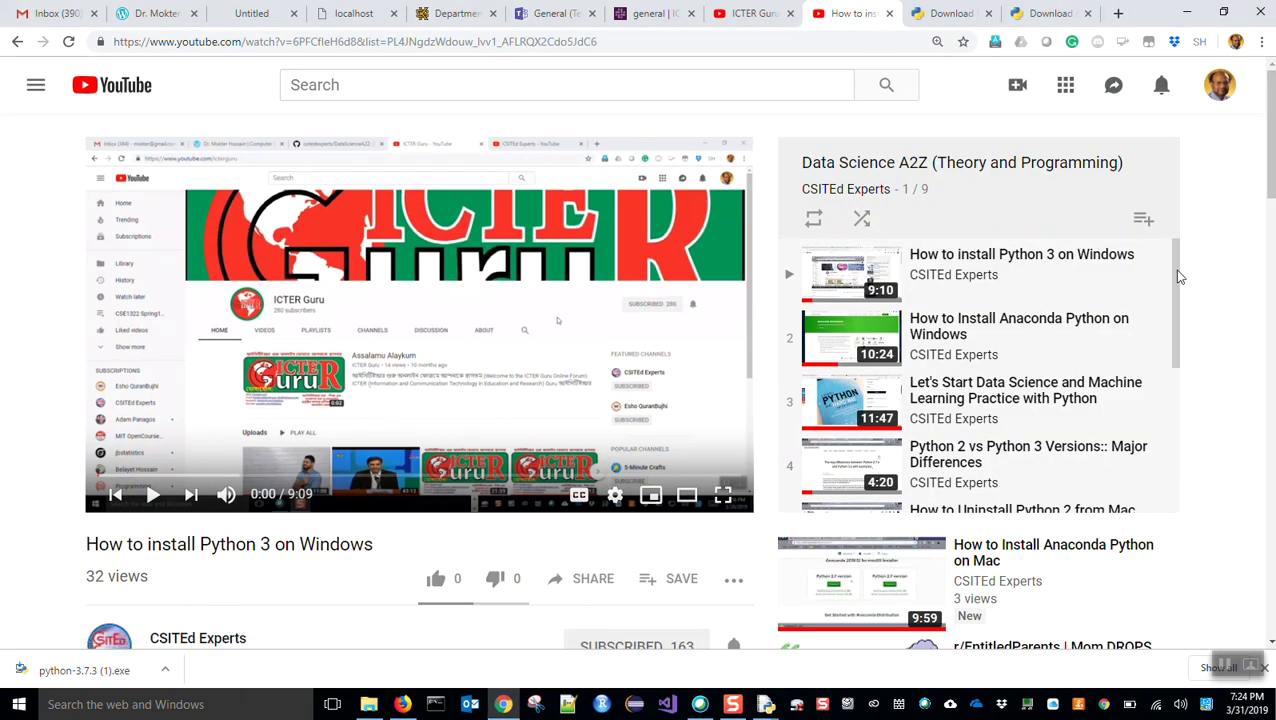
pyautogui.moveTo(1178, 277); pyautogui.dragTo(1178, 284)
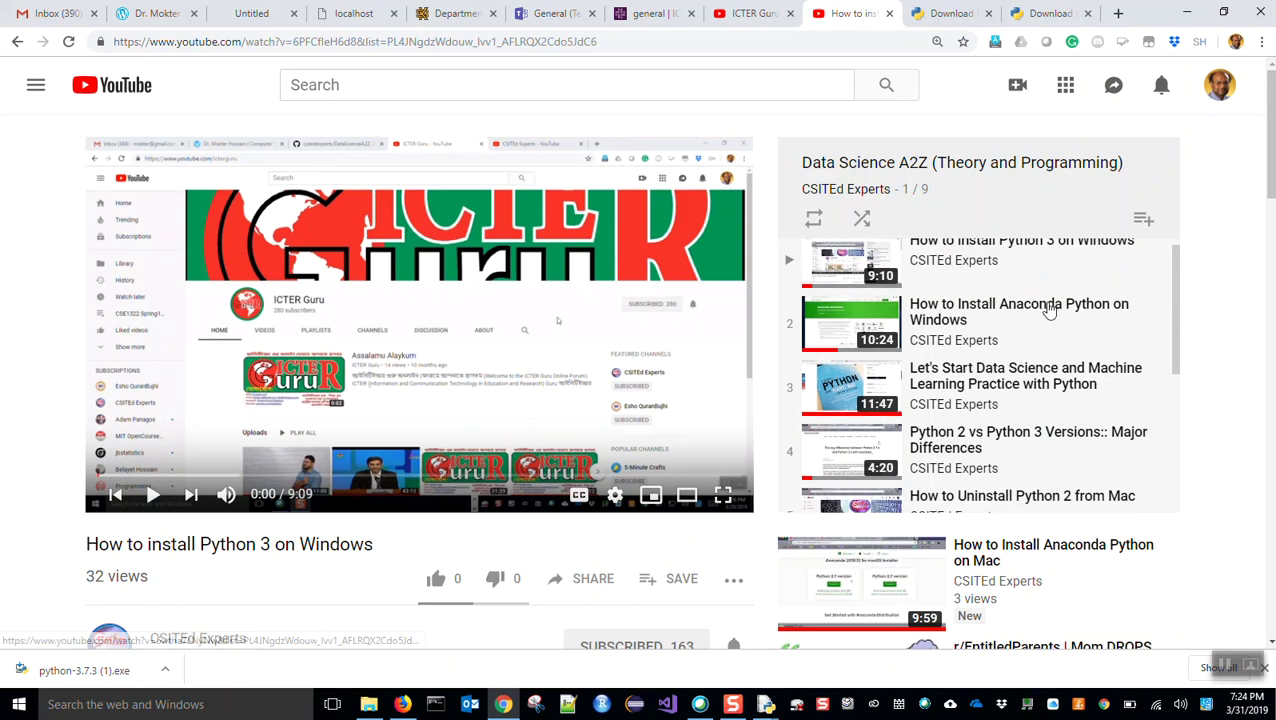
pyautogui.moveTo(1176, 289)
pyautogui.mouseDown()
pyautogui.moveTo(1176, 257)
pyautogui.moveTo(1176, 295)
pyautogui.mouseUp()
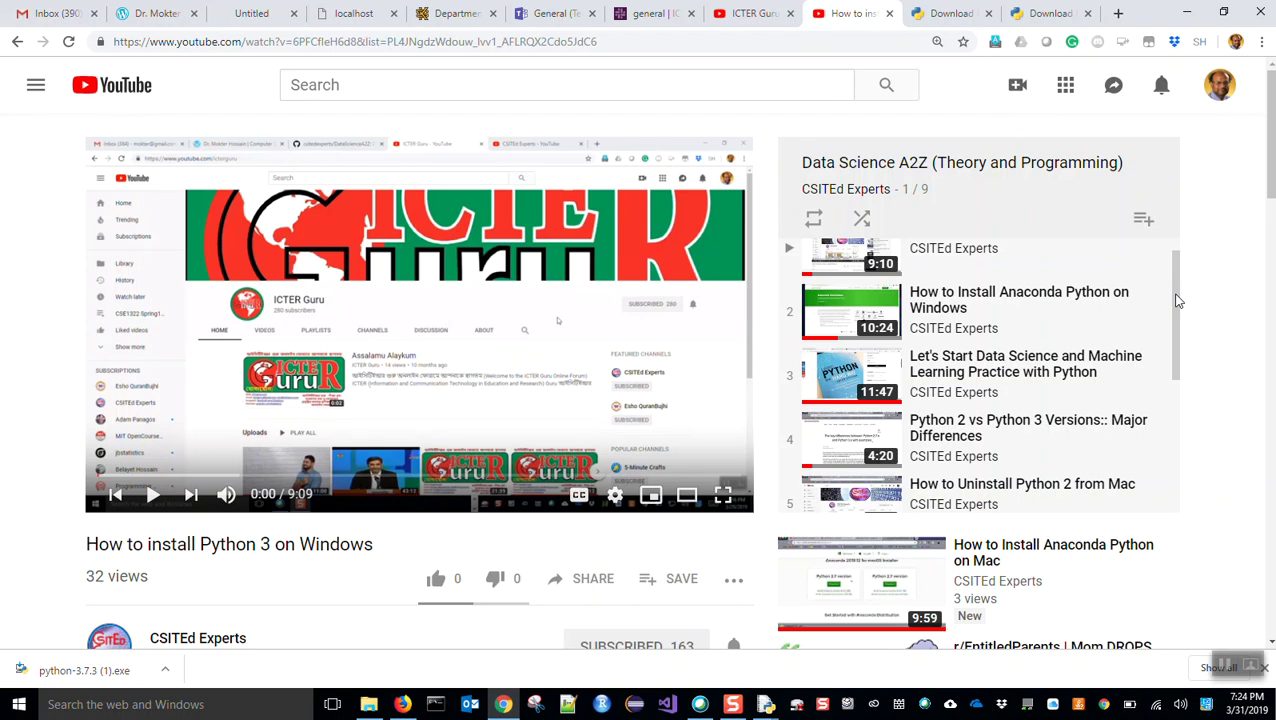
pyautogui.moveTo(1178, 301); pyautogui.dragTo(1180, 248)
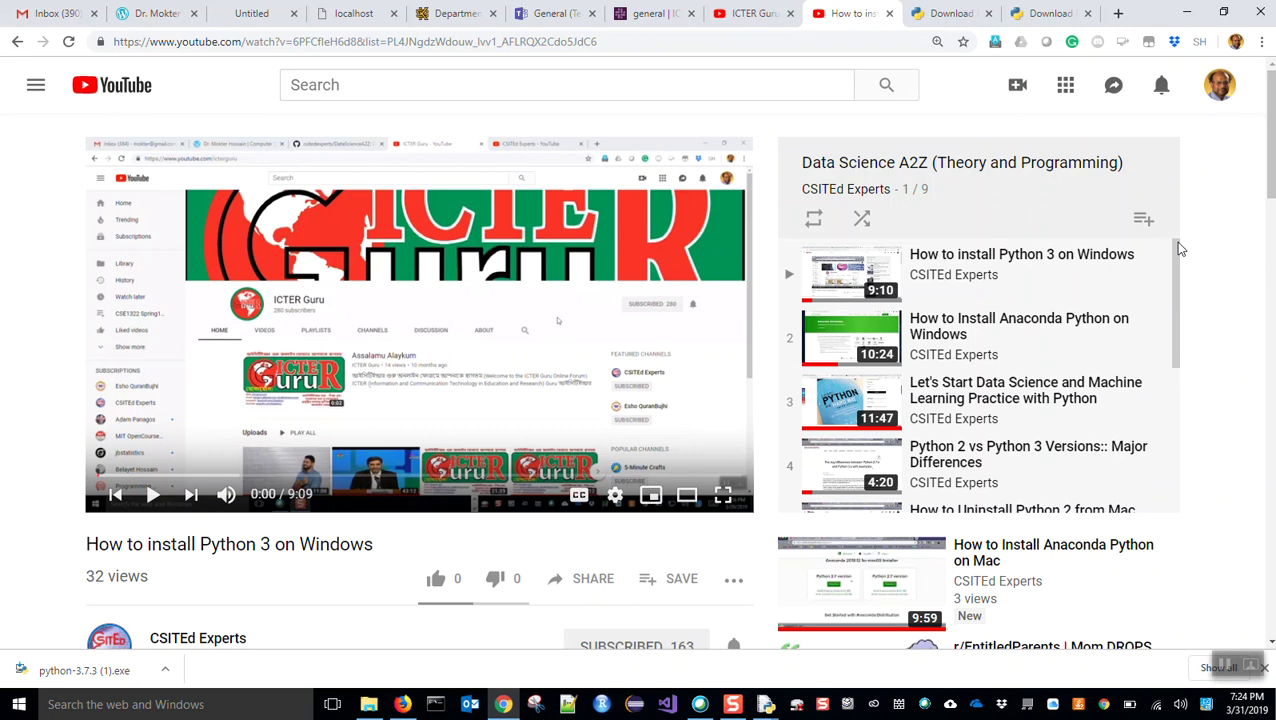
pyautogui.moveTo(1180, 248)
pyautogui.mouseDown()
pyautogui.moveTo(1173, 259)
pyautogui.moveTo(1173, 232)
pyautogui.mouseUp()
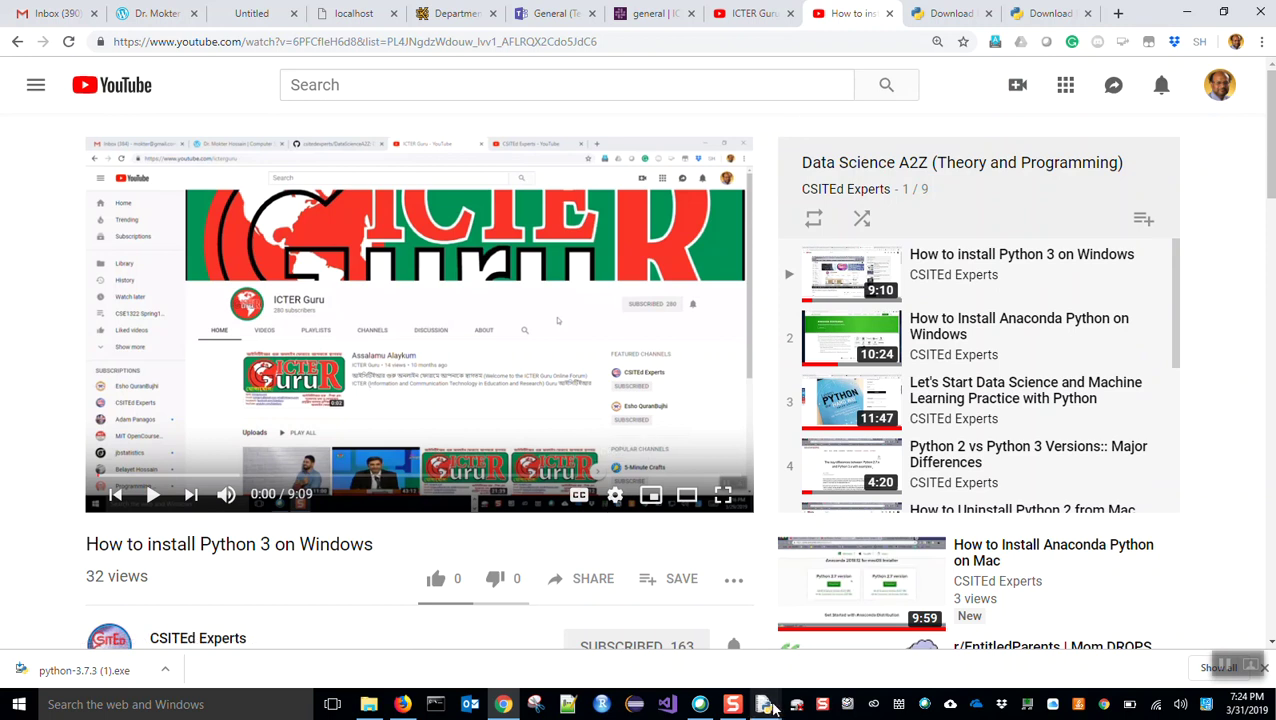
# - Switch back to IDLE and bring both the Python 3.7.3 Shell and ex34_3.x.py windows in front of the browser
pyautogui.moveTo(764, 704)
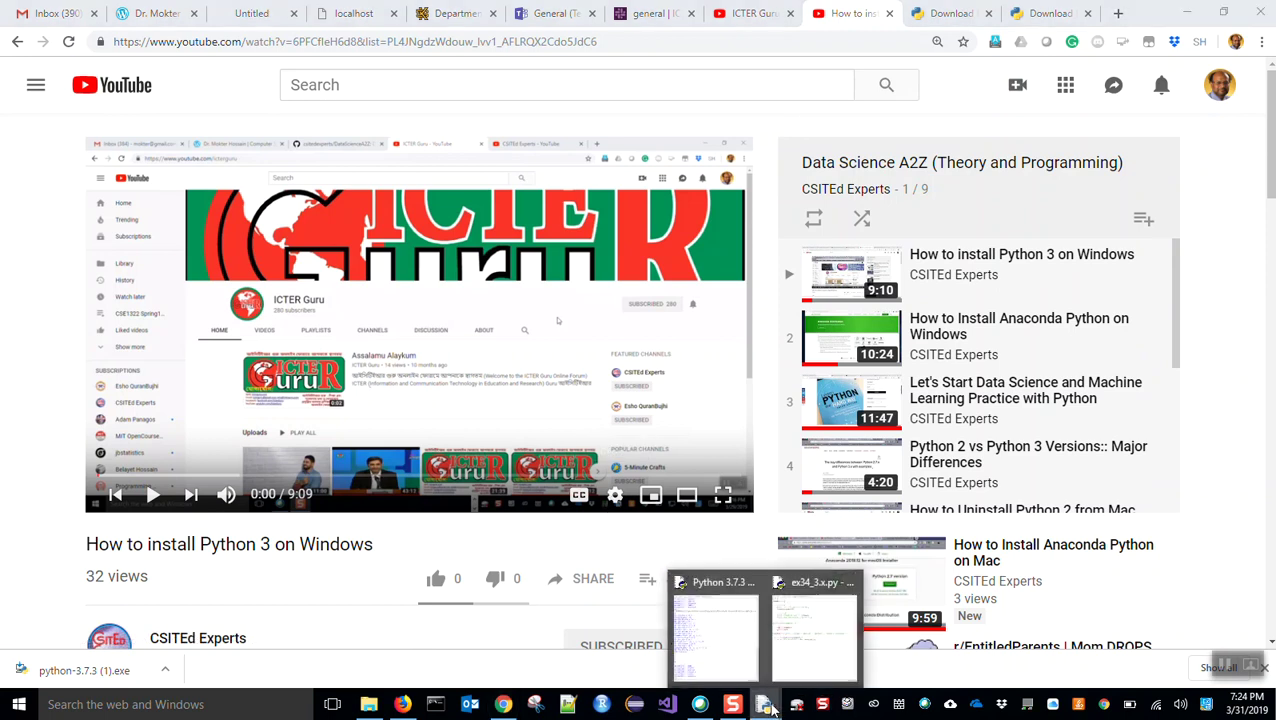
pyautogui.click(727, 645)
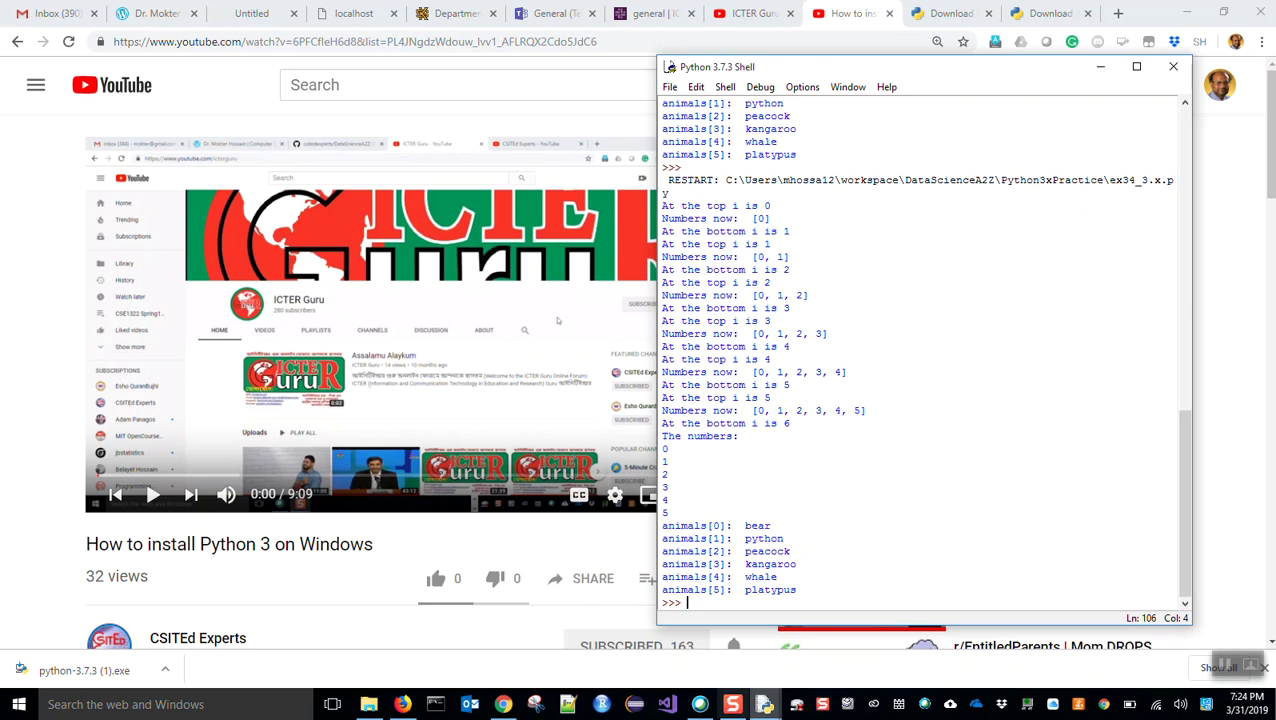
pyautogui.moveTo(764, 704)
pyautogui.click(824, 655)
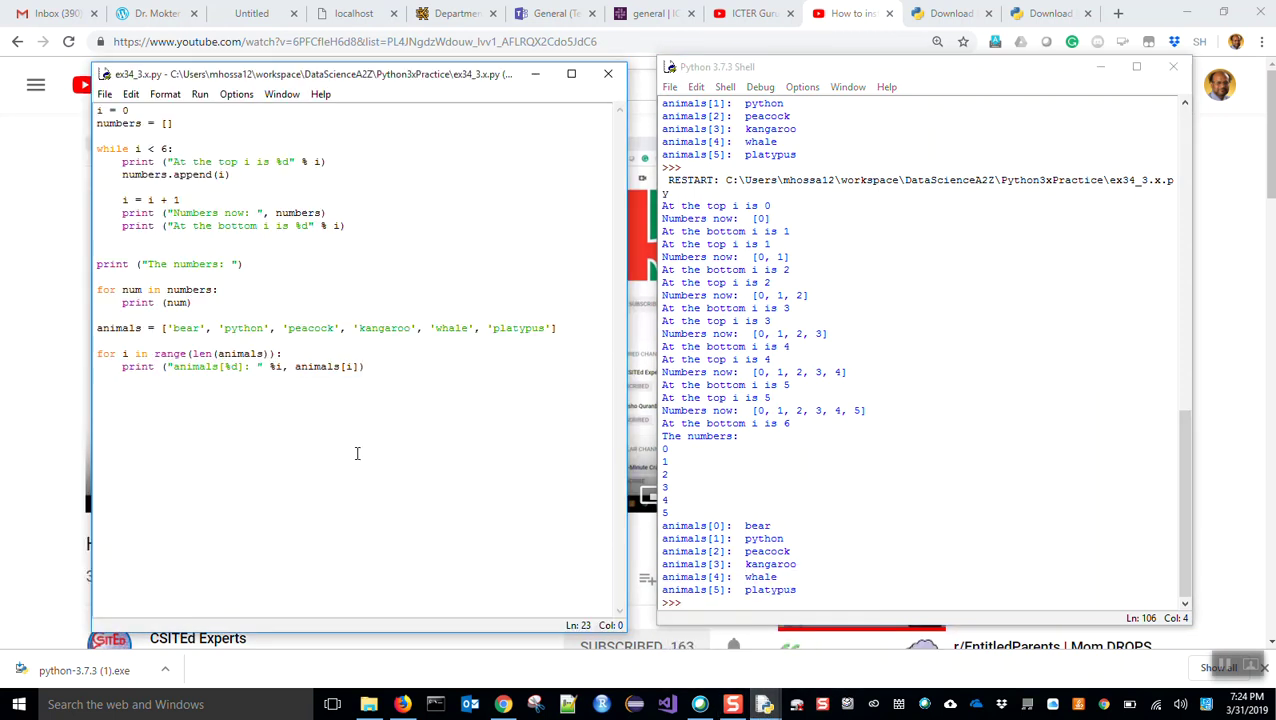
# - Highlight the print ("The numbers: ") line in ex34_3.x.py to review it, and clear the selection
pyautogui.click(255, 276)
pyautogui.hotkey('shift', 'Up')
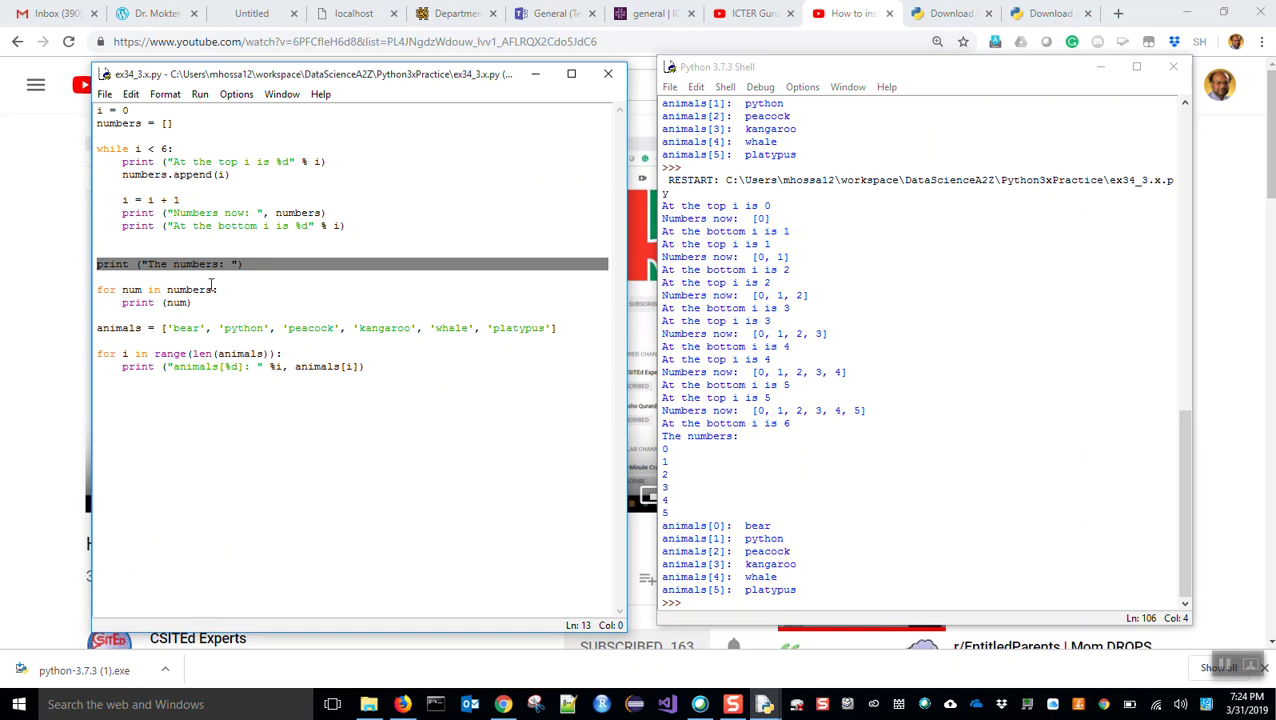
pyautogui.click(208, 277)
pyautogui.moveTo(70, 273); pyautogui.dragTo(78, 256)
pyautogui.click(159, 243)
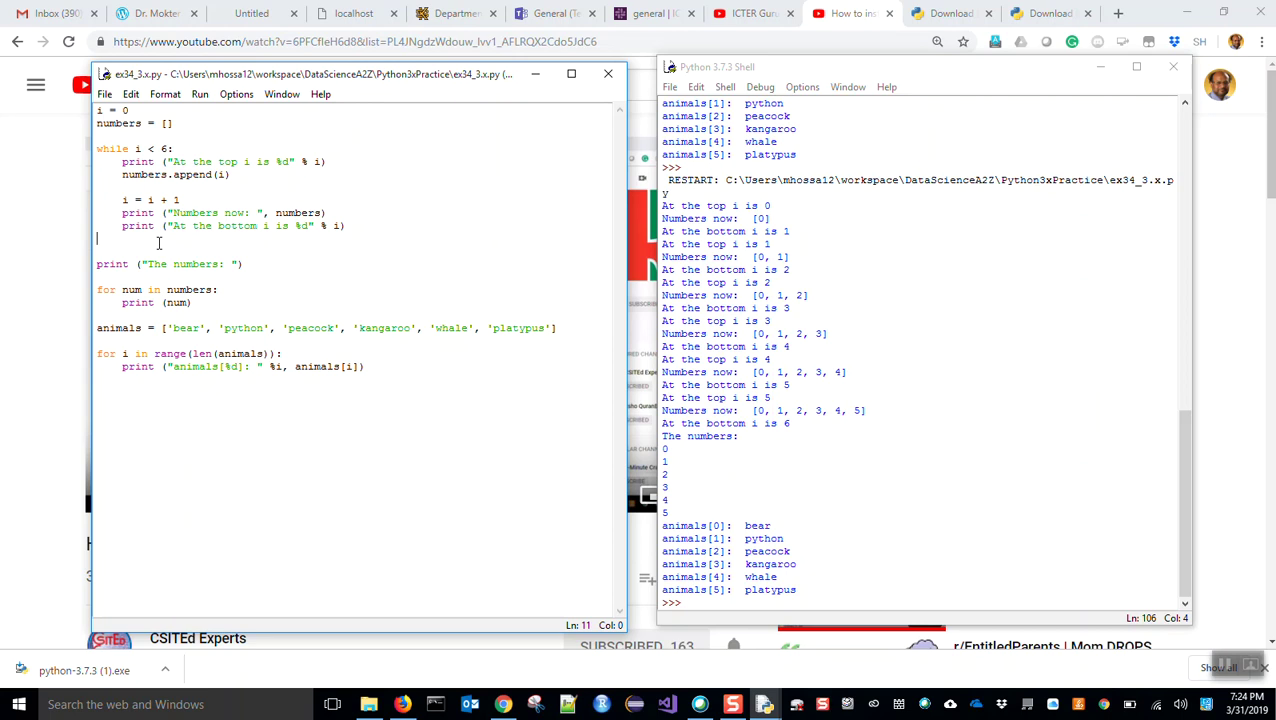
# - Return to the YouTube page and look through the whole Data Science A2Z playlist down to the last video on Python IDLE and Spyder
pyautogui.click(838, 20)
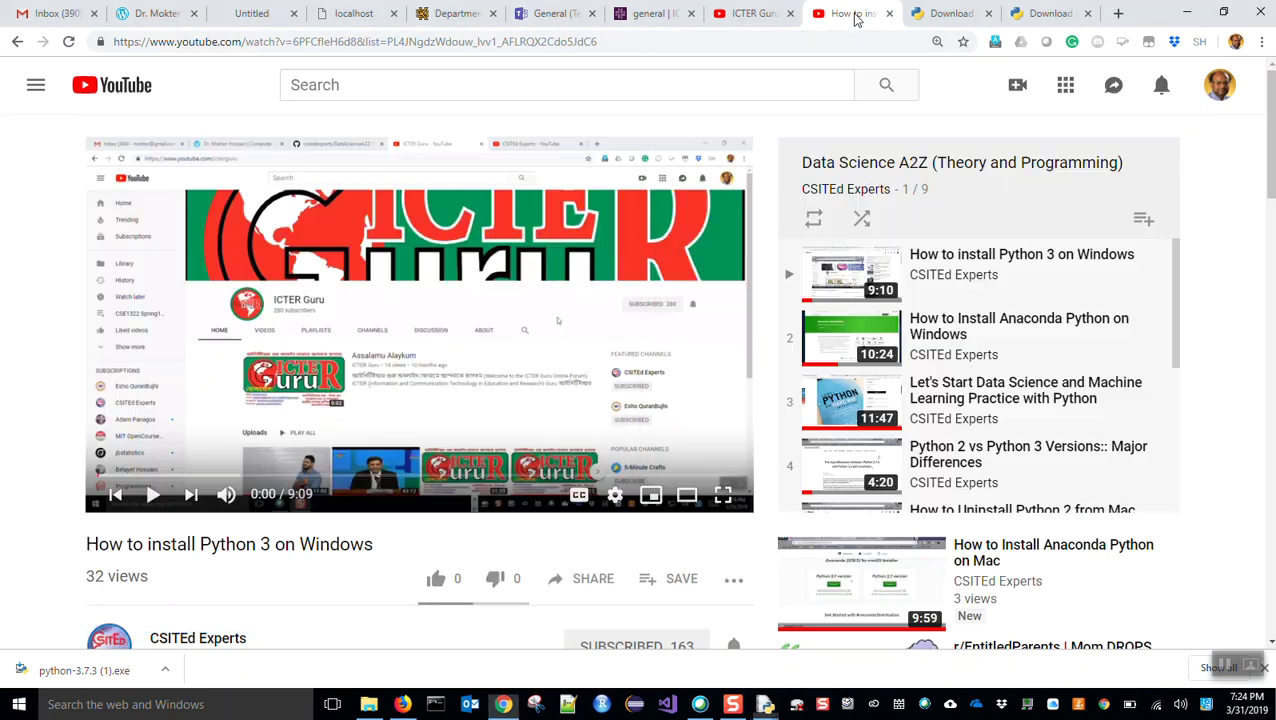
pyautogui.moveTo(1172, 286); pyautogui.dragTo(1171, 450)
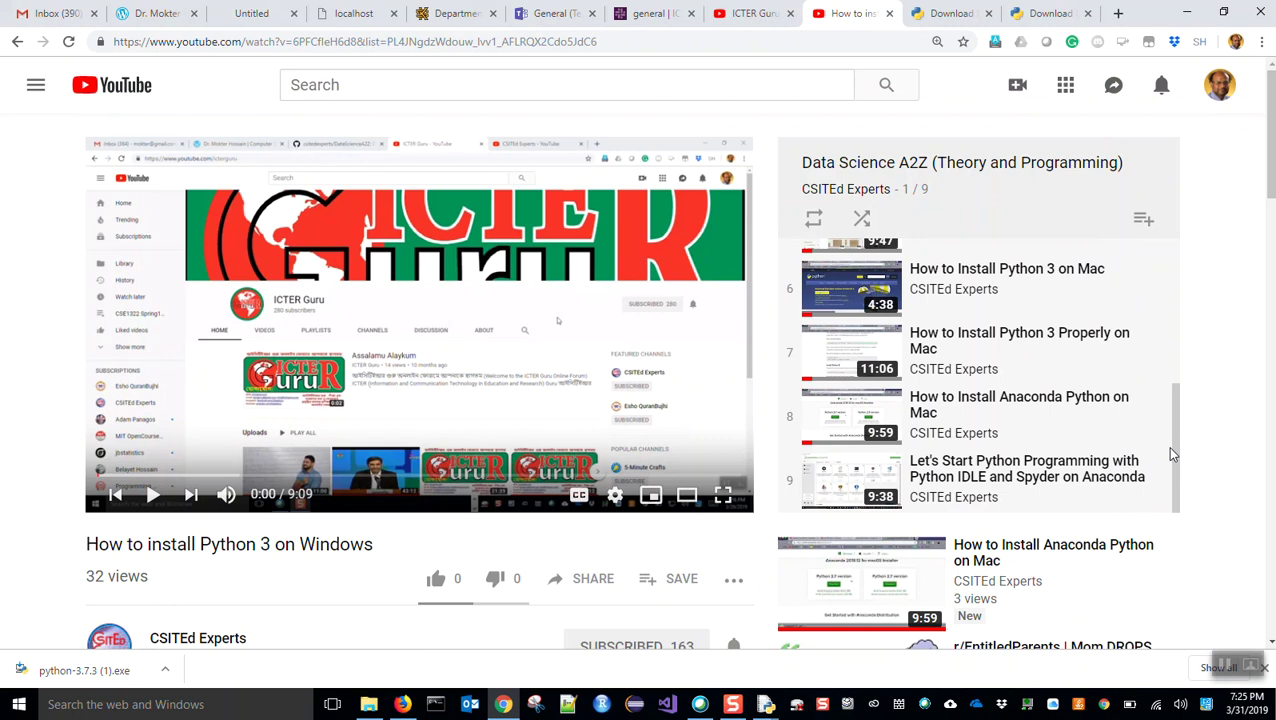
pyautogui.moveTo(1172, 446); pyautogui.dragTo(1165, 280)
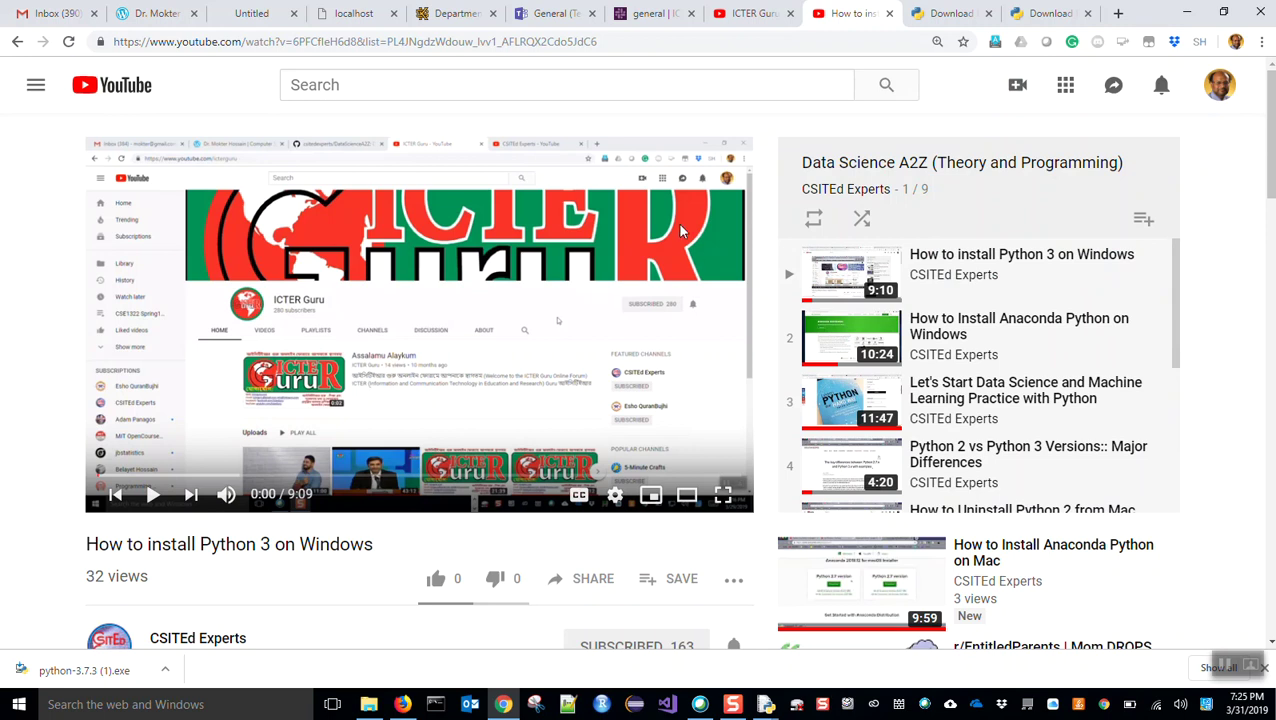
pyautogui.moveTo(765, 708)
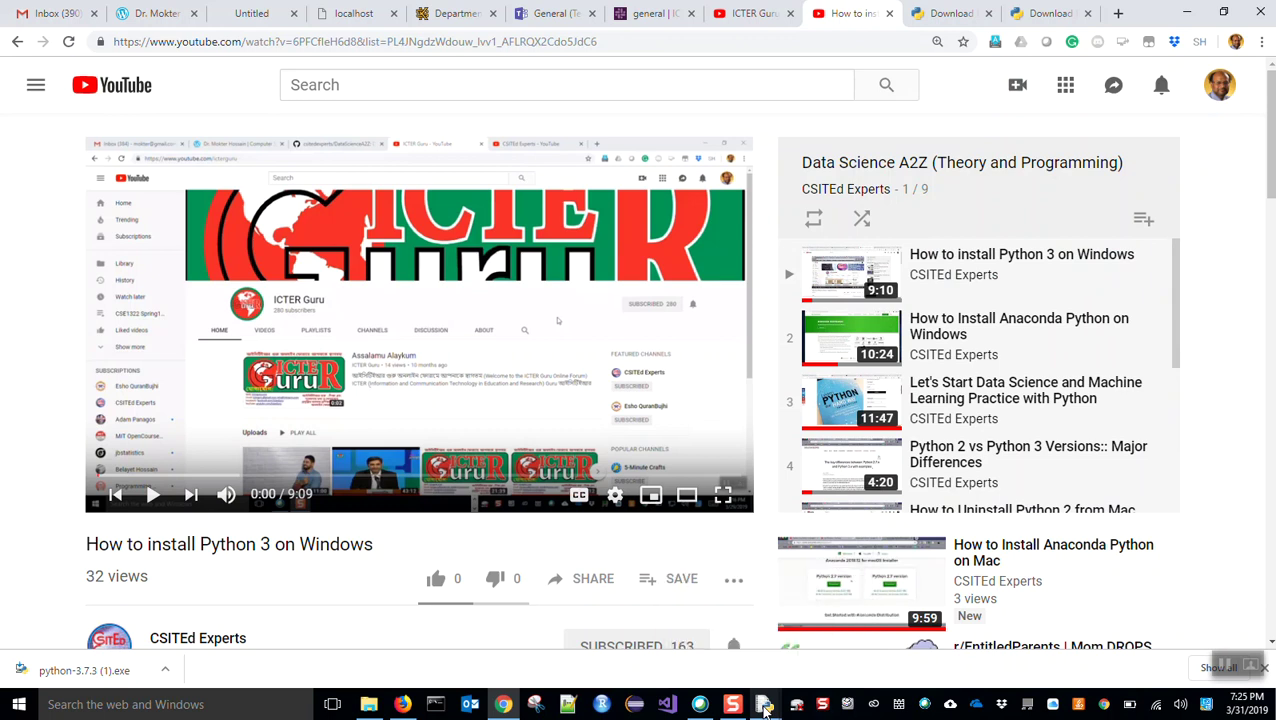
pyautogui.moveTo(1171, 282); pyautogui.dragTo(1177, 397)
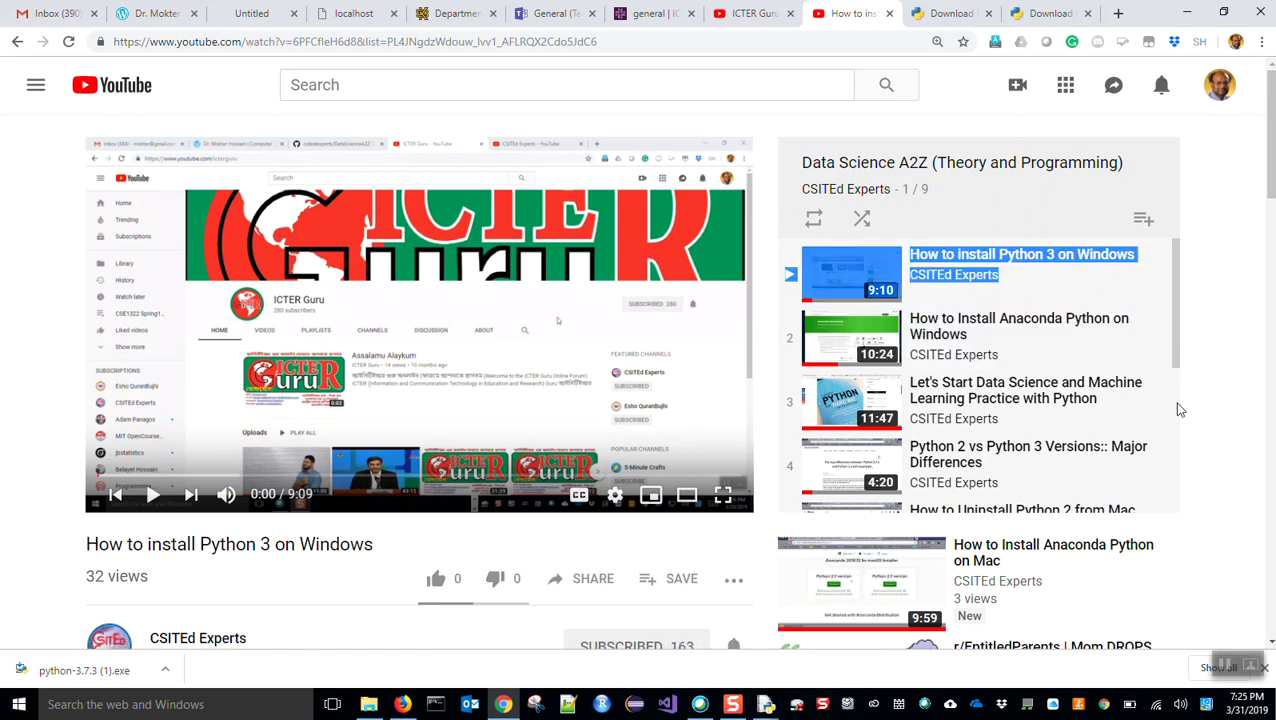
pyautogui.click(1170, 284)
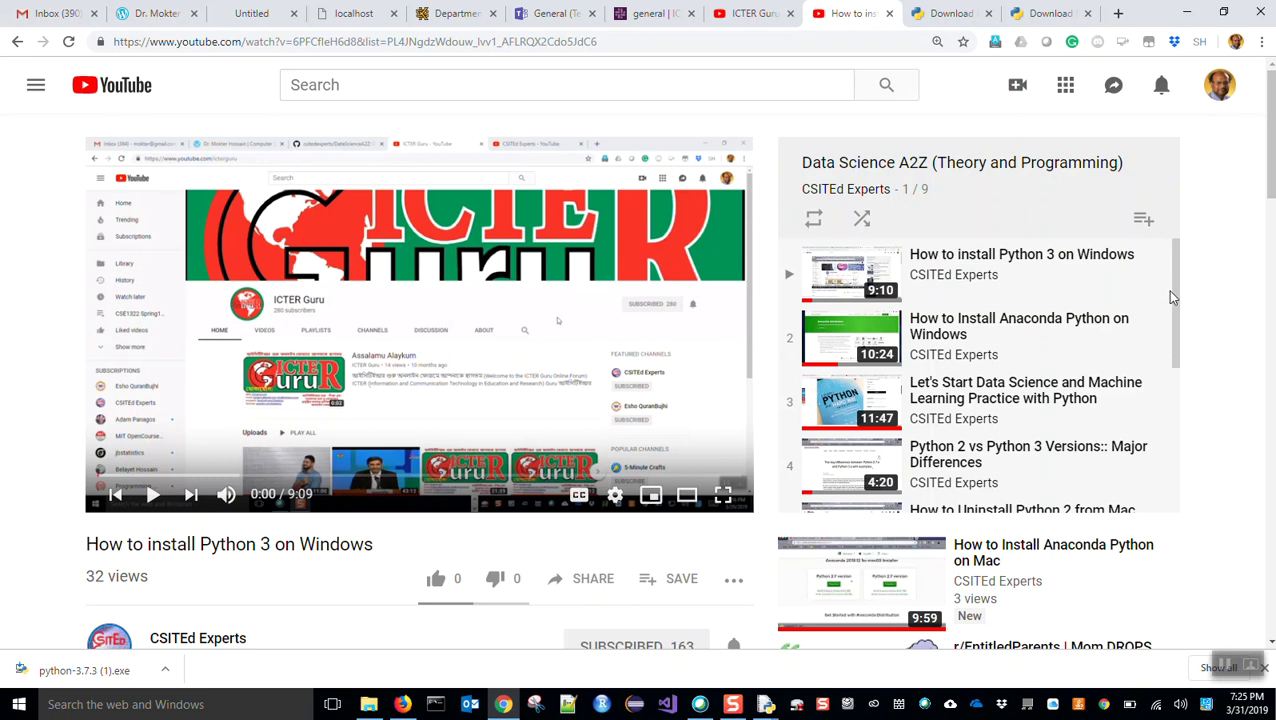
pyautogui.moveTo(1172, 298); pyautogui.dragTo(1188, 473)
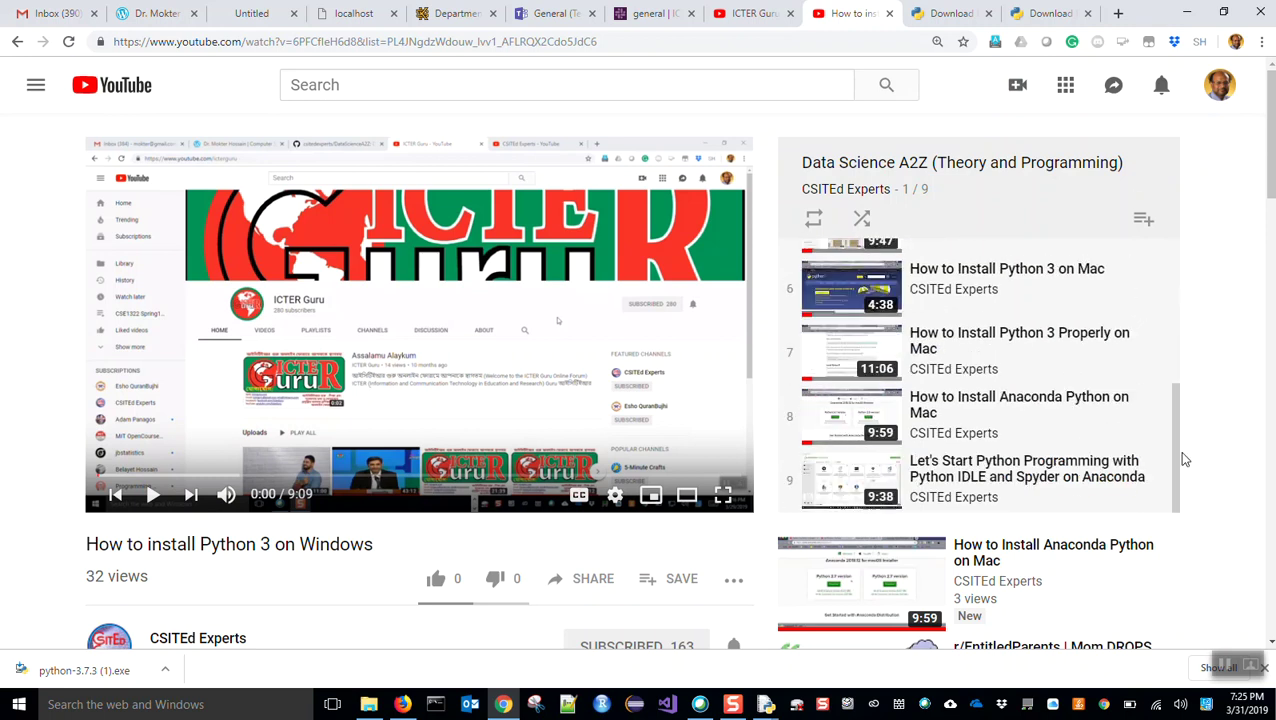